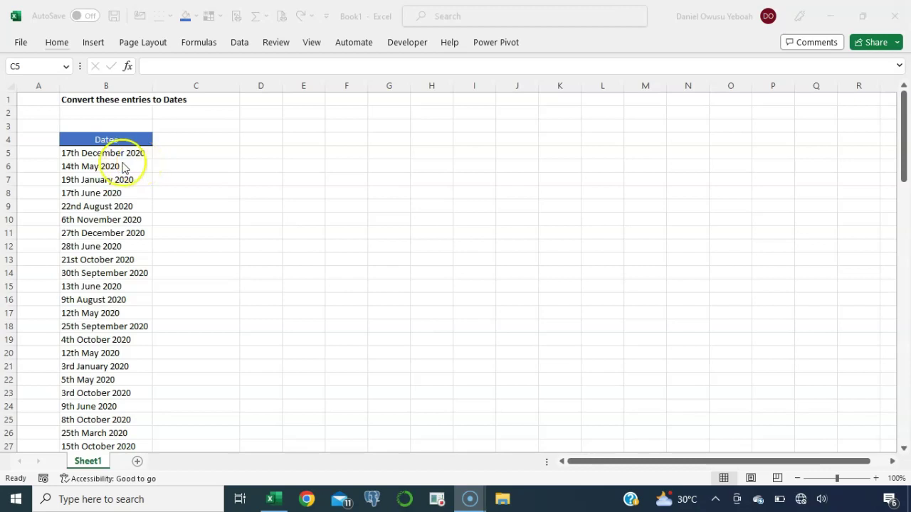
Try to convert the entry in cell B5 to a date with the Short Date number format.
{"action": "left_click", "coordinate": [97, 154]}
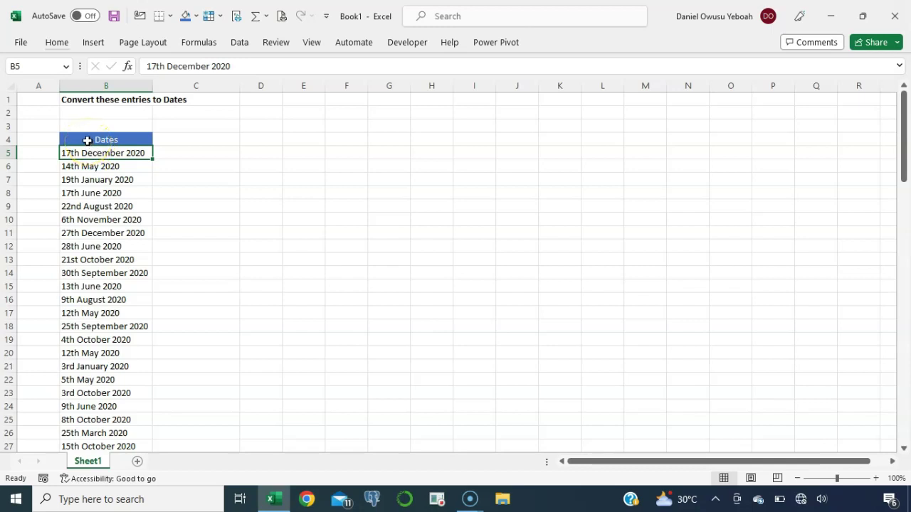
{"action": "left_click", "coordinate": [55, 41]}
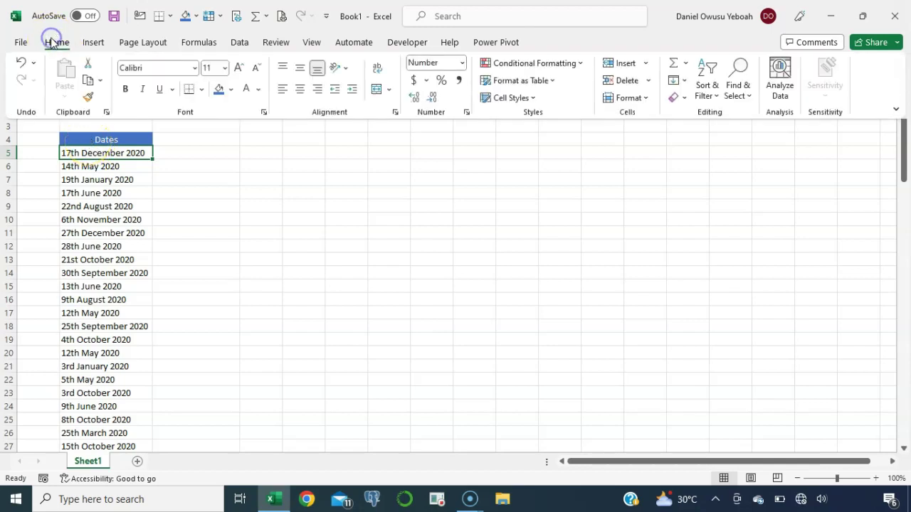
{"action": "left_click", "coordinate": [461, 64]}
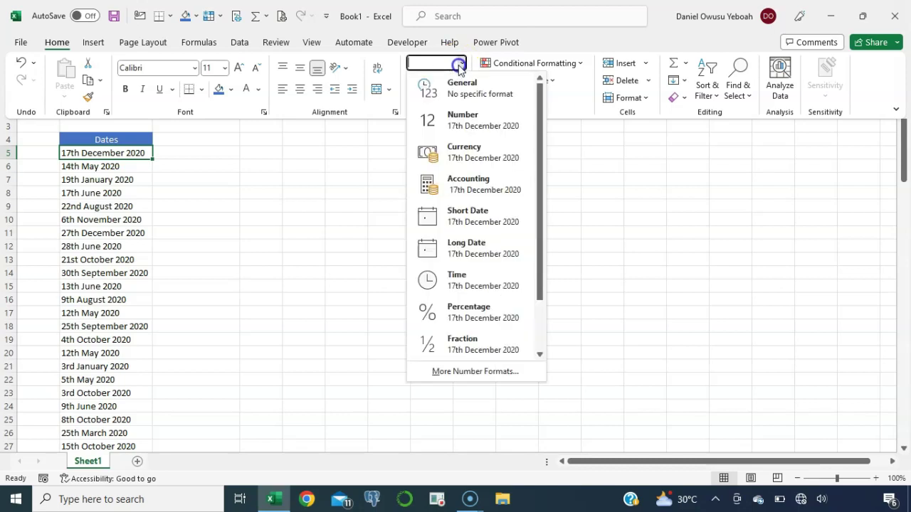
{"action": "left_click", "coordinate": [469, 220]}
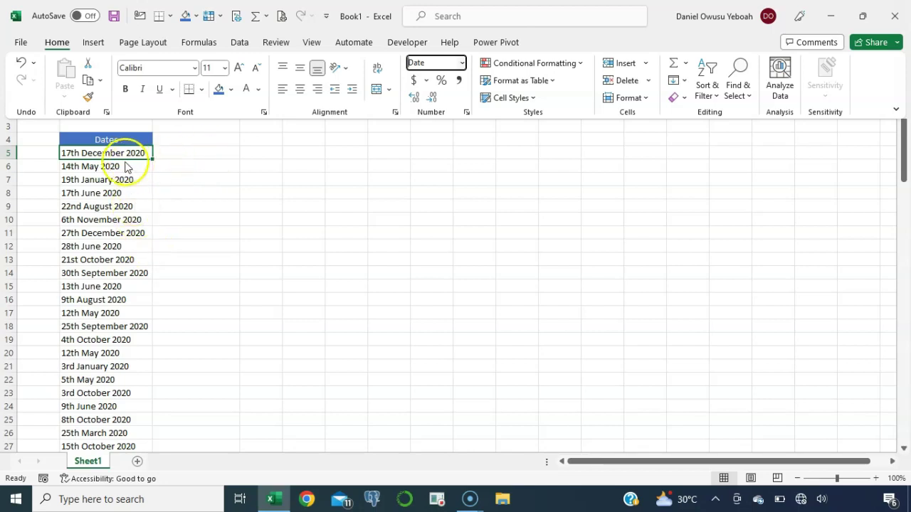
{"action": "left_click", "coordinate": [206, 157]}
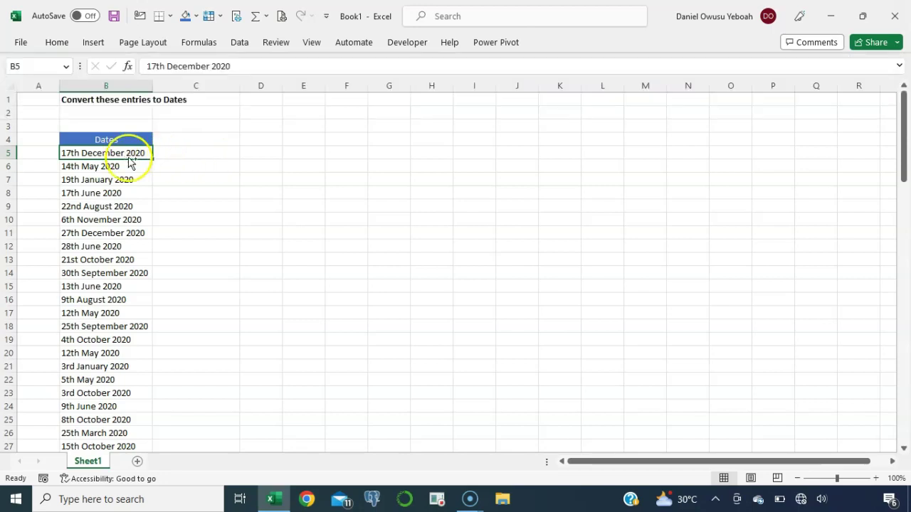
Format cell B5 with the date type 2012-03-14.
{"action": "key", "text": "ctrl+1"}
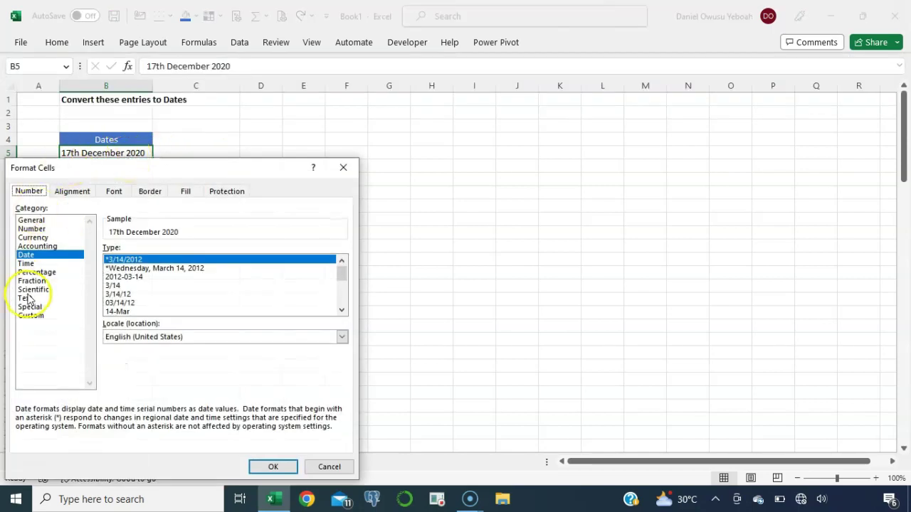
{"action": "left_click", "coordinate": [142, 280]}
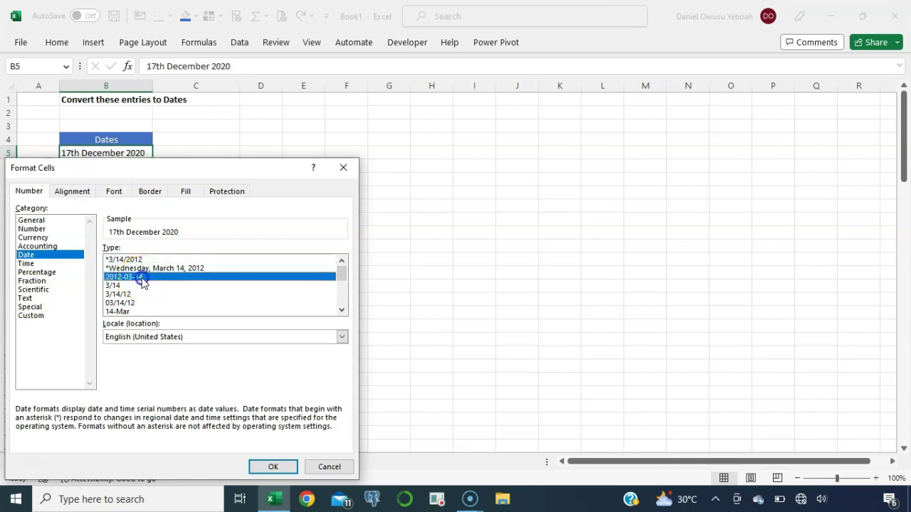
{"action": "left_click", "coordinate": [259, 463]}
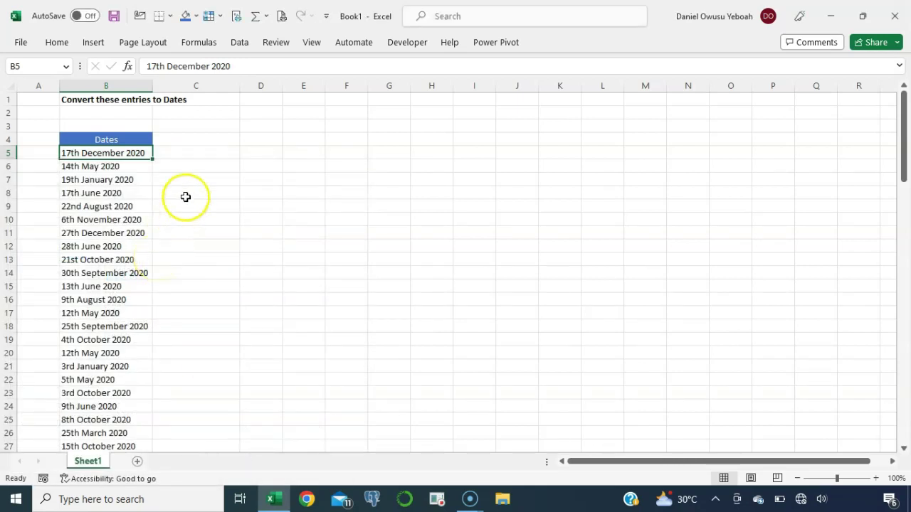
Enter 17 December 2020 in cell C5 as a test date and clear the cell again.
{"action": "left_click", "coordinate": [186, 154]}
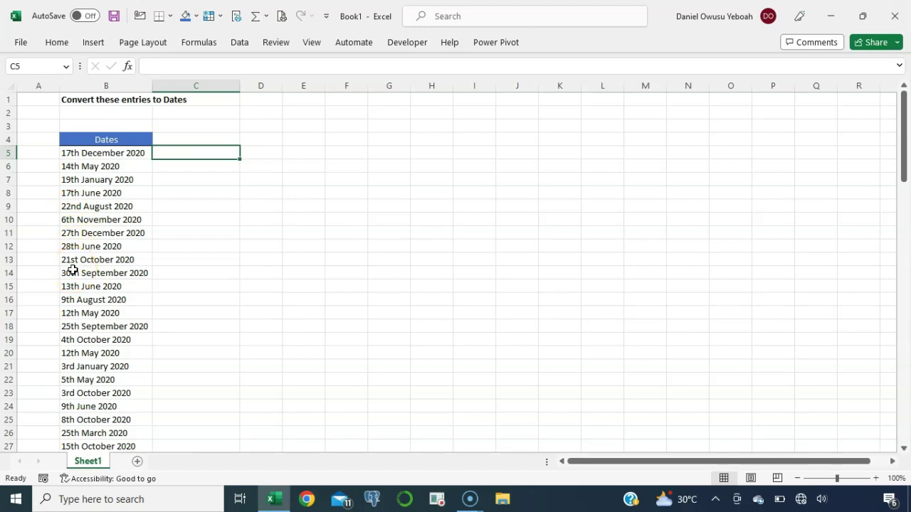
{"action": "type", "text": "17"}
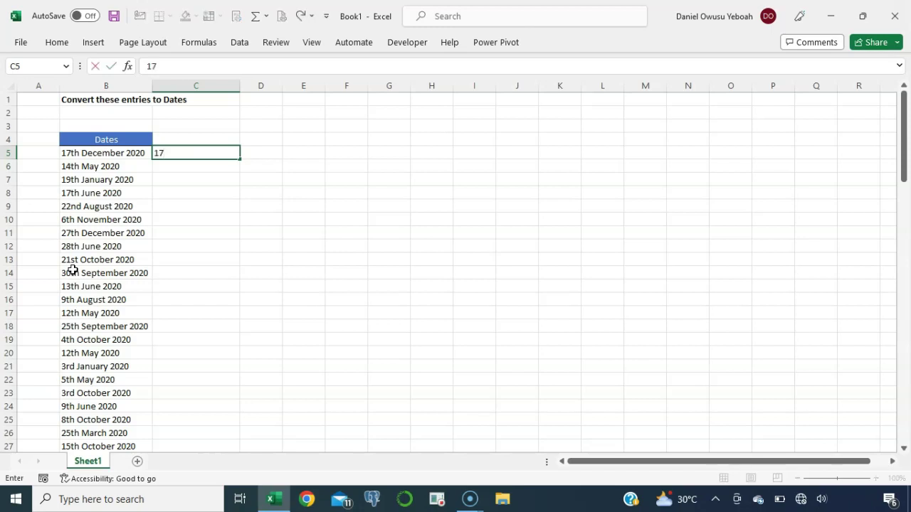
{"action": "type", "text": " December 2020"}
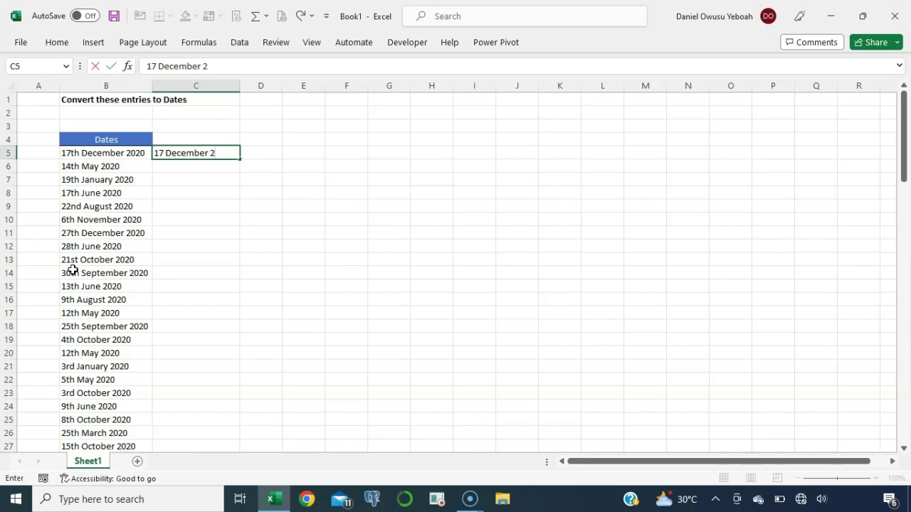
{"action": "key", "text": "Return"}
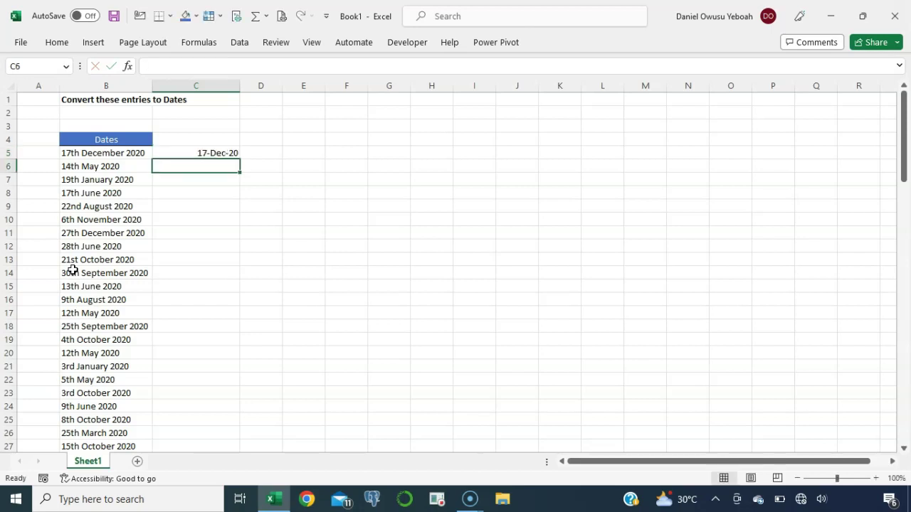
{"action": "key", "text": "Up"}
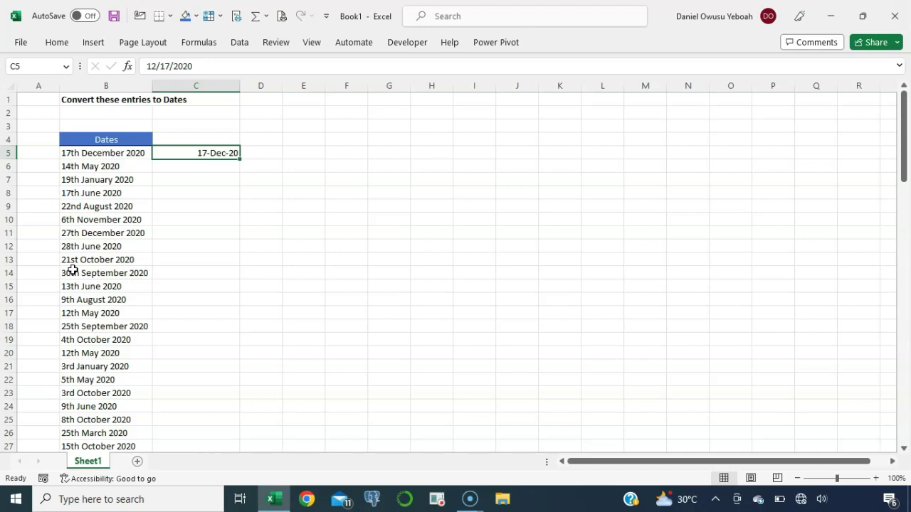
{"action": "key", "text": "Delete"}
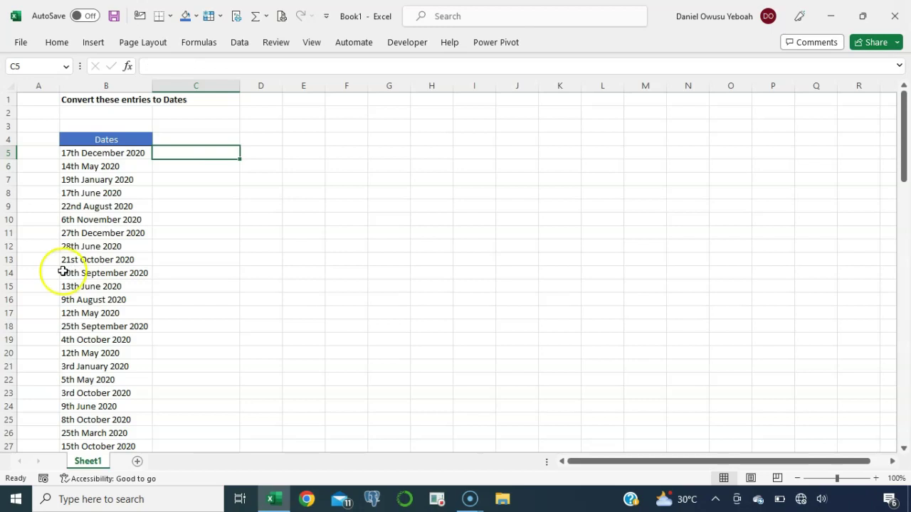
{"action": "left_click", "coordinate": [114, 155]}
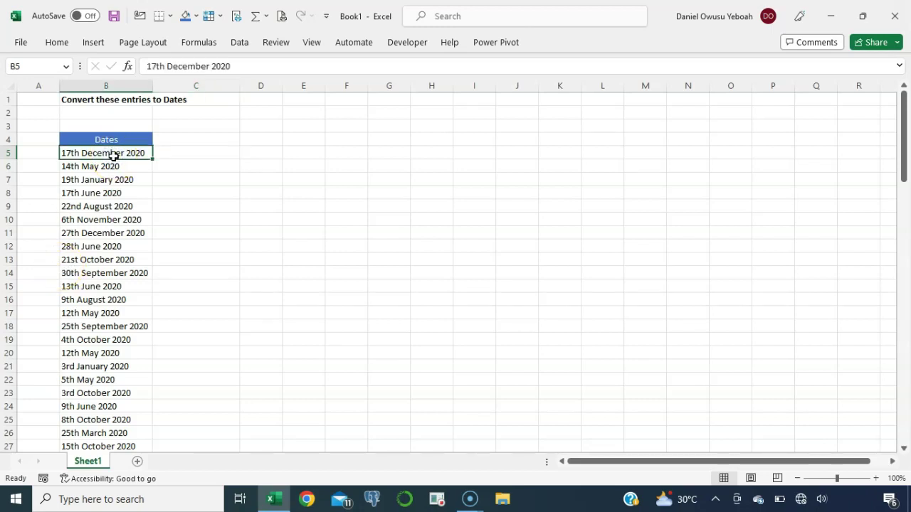
{"action": "key", "text": "ctrl+shift+Down"}
{"action": "key", "text": "ctrl+BackSpace"}
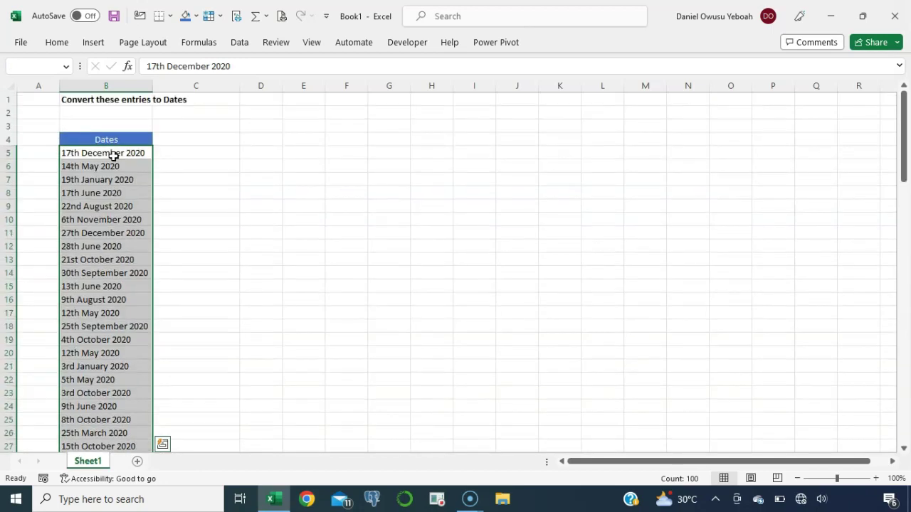
Select all date entries in column B from B5 down and replace every "th" with nothing.
{"action": "left_click", "coordinate": [114, 155]}
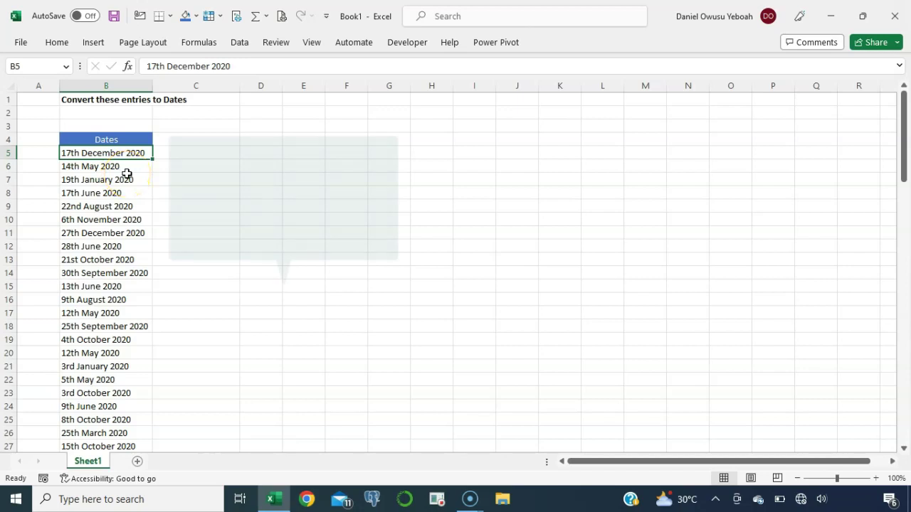
{"action": "key", "text": "ctrl+shift+Down"}
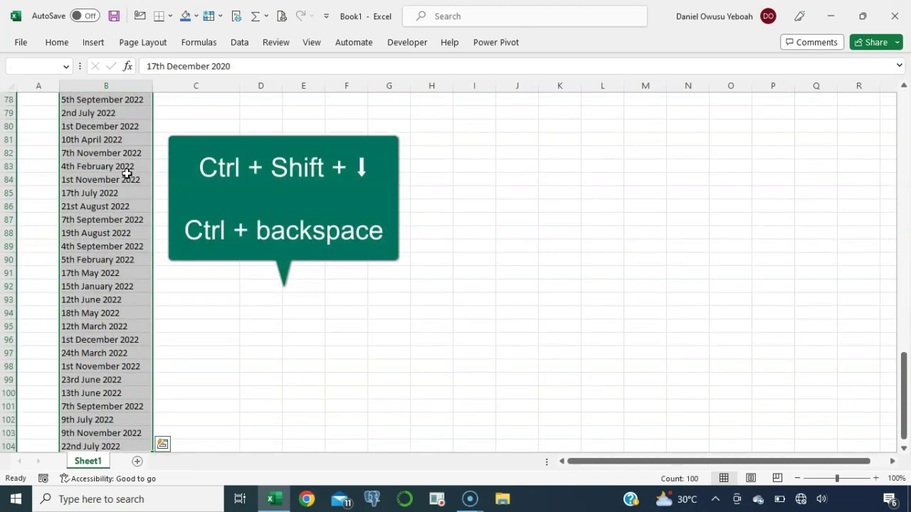
{"action": "key", "text": "ctrl+BackSpace"}
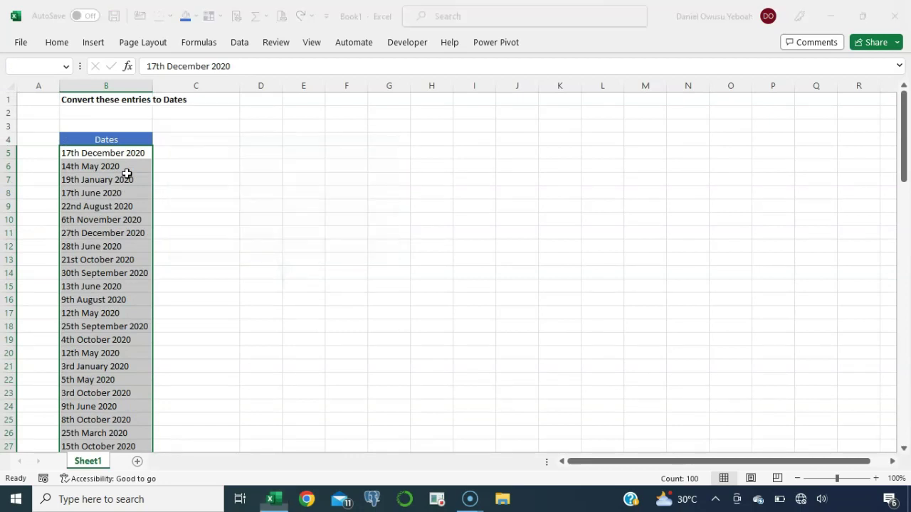
{"action": "key", "text": "ctrl+h"}
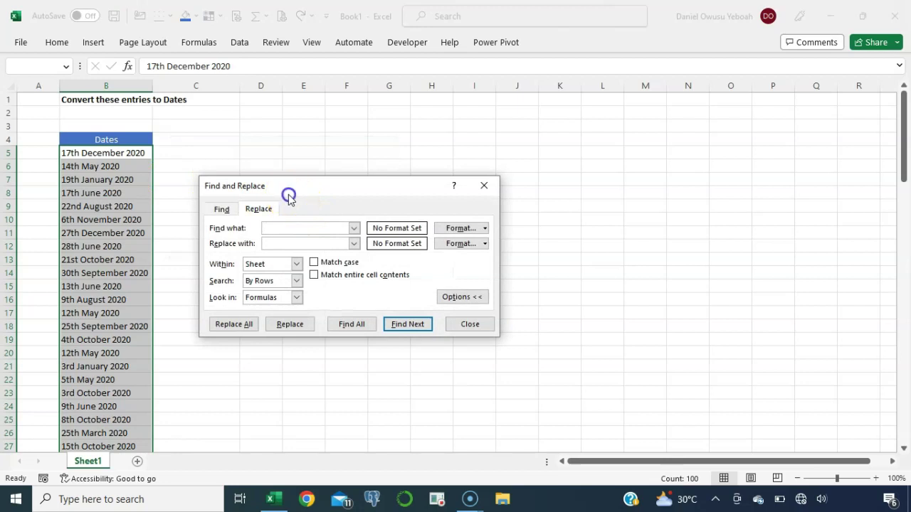
{"action": "left_click_drag", "start_coordinate": [288, 196], "coordinate": [269, 157]}
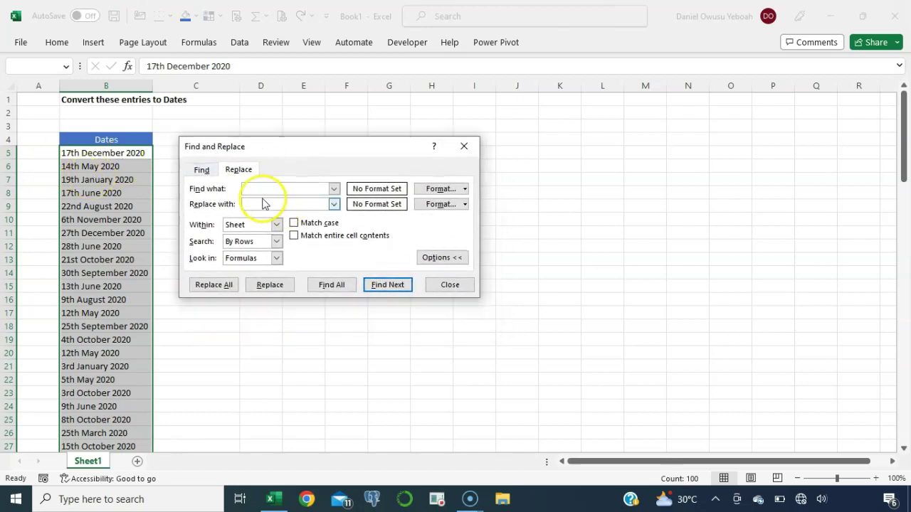
{"action": "type", "text": "th"}
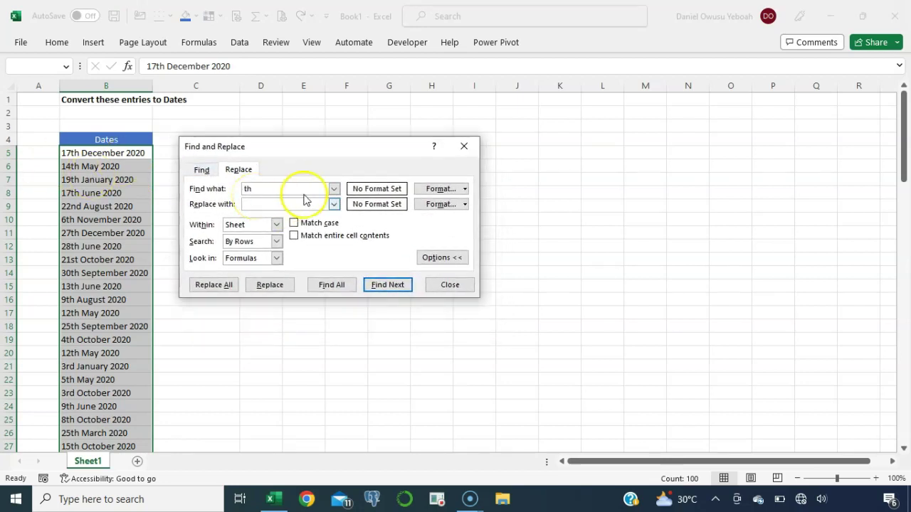
{"action": "left_click", "coordinate": [222, 288]}
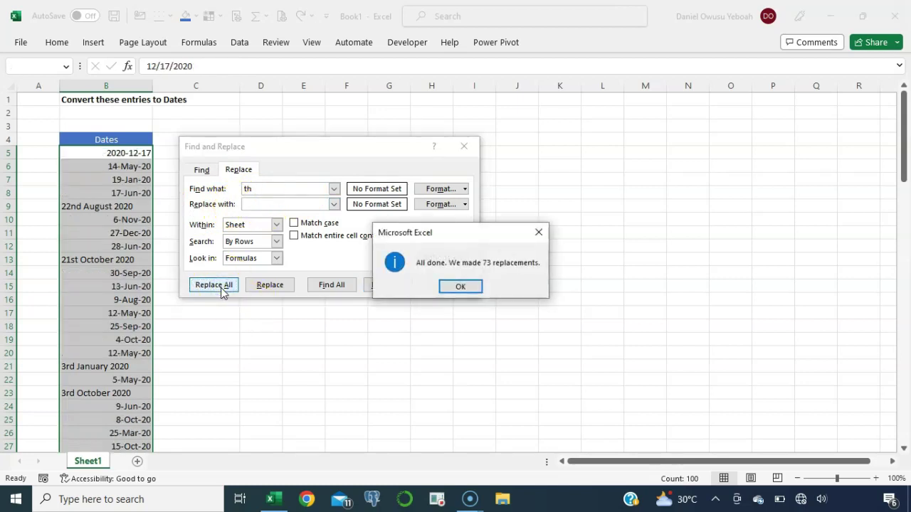
{"action": "left_click", "coordinate": [463, 286]}
Replace every "st" in the selected date entries with nothing.
{"action": "left_click", "coordinate": [285, 187]}
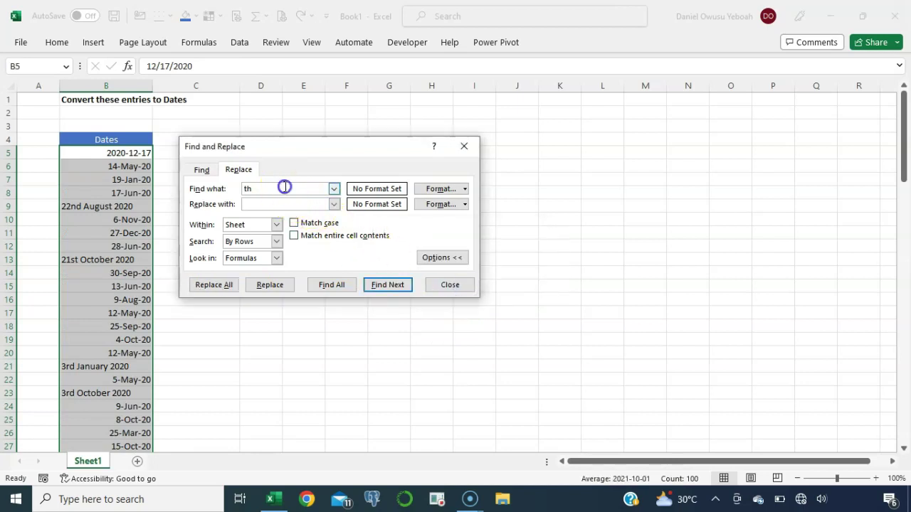
{"action": "key", "text": "BackSpace"}
{"action": "key", "text": "BackSpace"}
{"action": "type", "text": "st"}
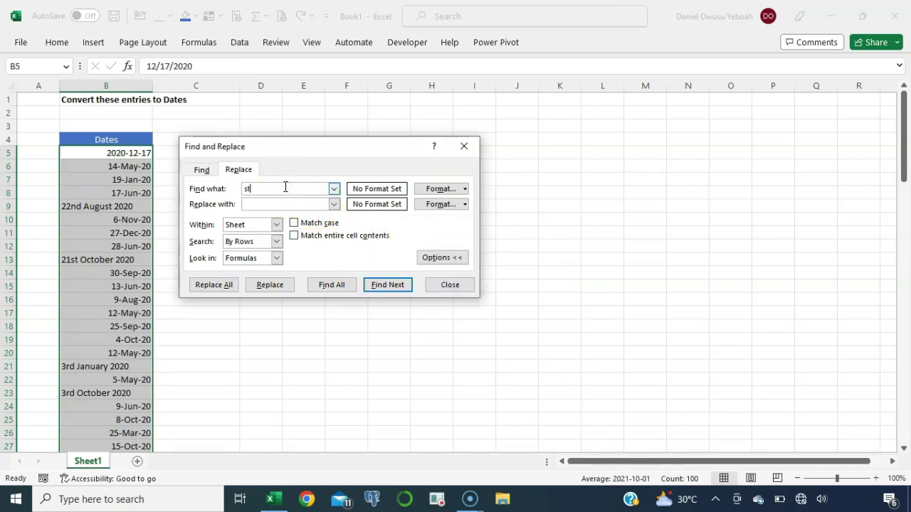
{"action": "left_click", "coordinate": [227, 285]}
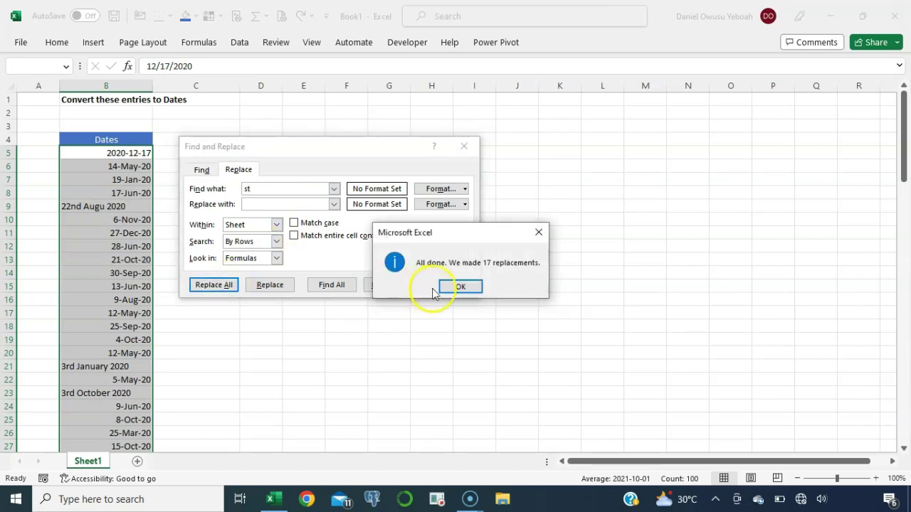
{"action": "left_click", "coordinate": [457, 287]}
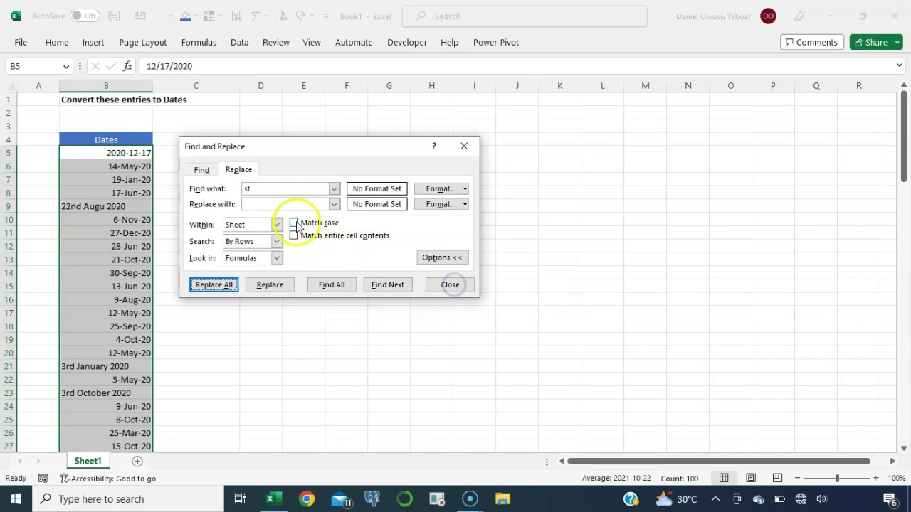
Replace every "nd" in the selected date entries with nothing.
{"action": "left_click", "coordinate": [263, 190]}
{"action": "key", "text": "BackSpace"}
{"action": "key", "text": "BackSpace"}
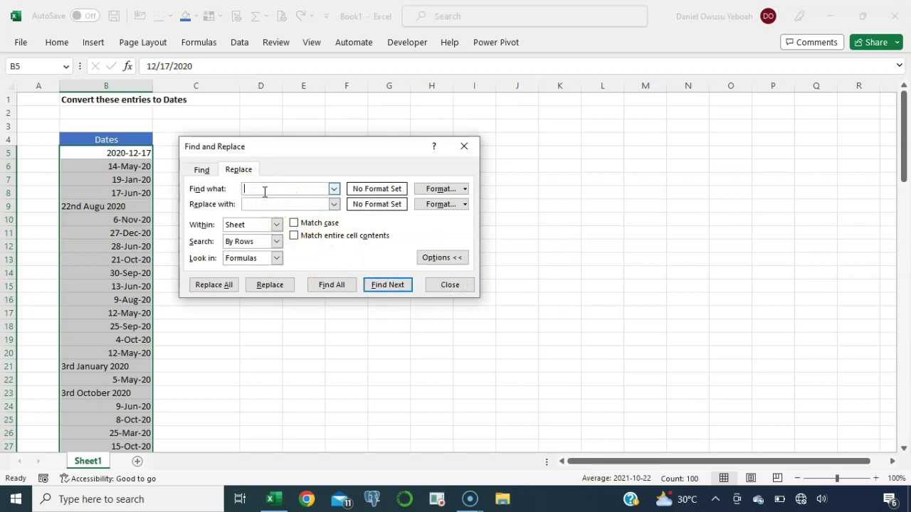
{"action": "type", "text": "nd"}
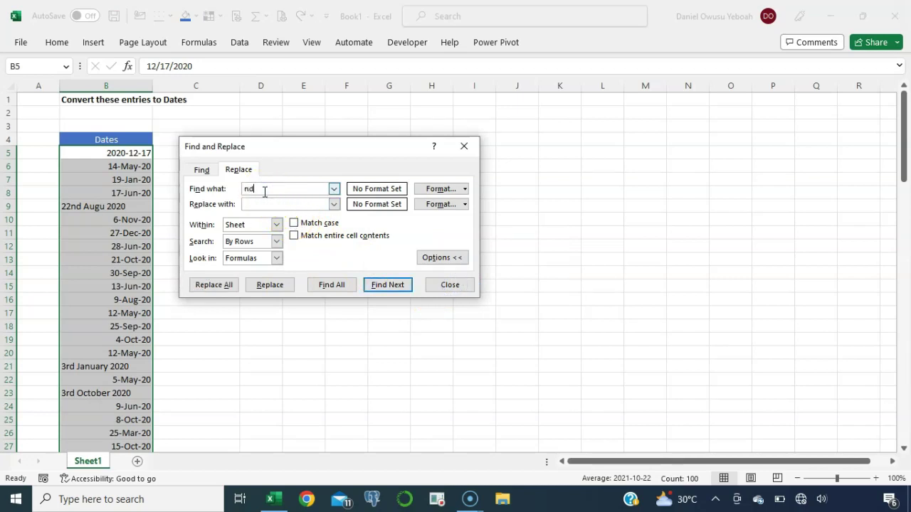
{"action": "left_click", "coordinate": [216, 285]}
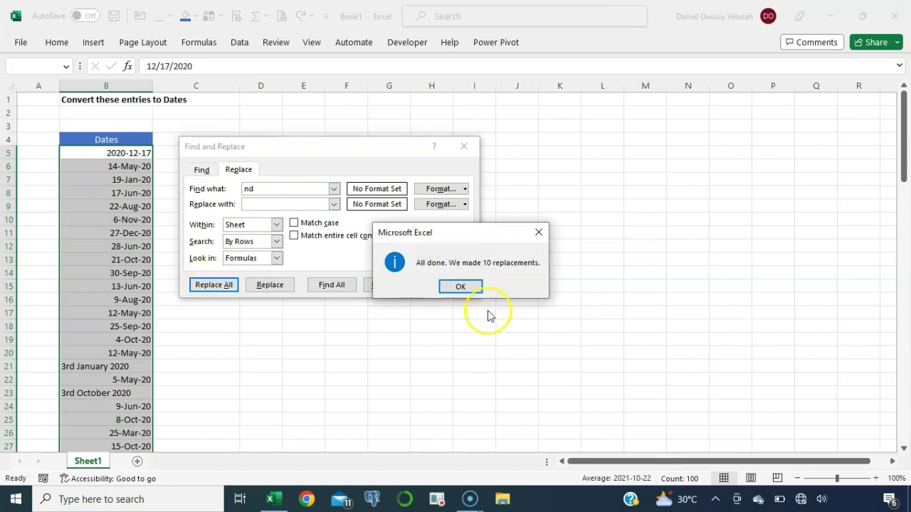
{"action": "left_click", "coordinate": [474, 293]}
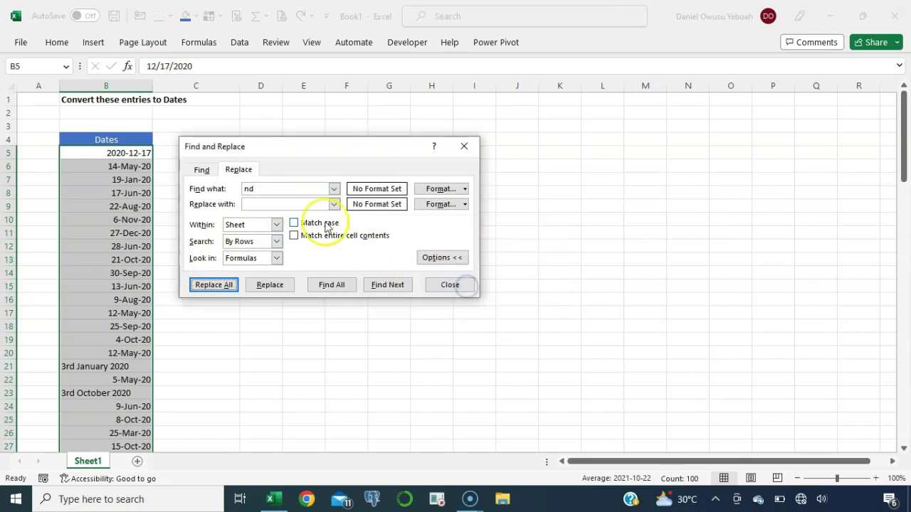
Replace every "rd" in the selected date entries with nothing and close Find and Replace.
{"action": "left_click", "coordinate": [265, 185]}
{"action": "key", "text": "BackSpace"}
{"action": "key", "text": "BackSpace"}
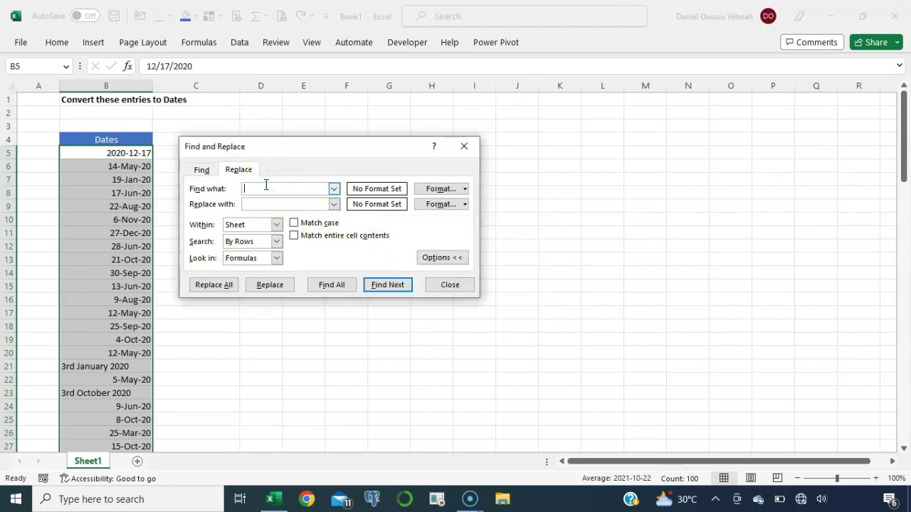
{"action": "type", "text": "rd"}
{"action": "left_click", "coordinate": [213, 285]}
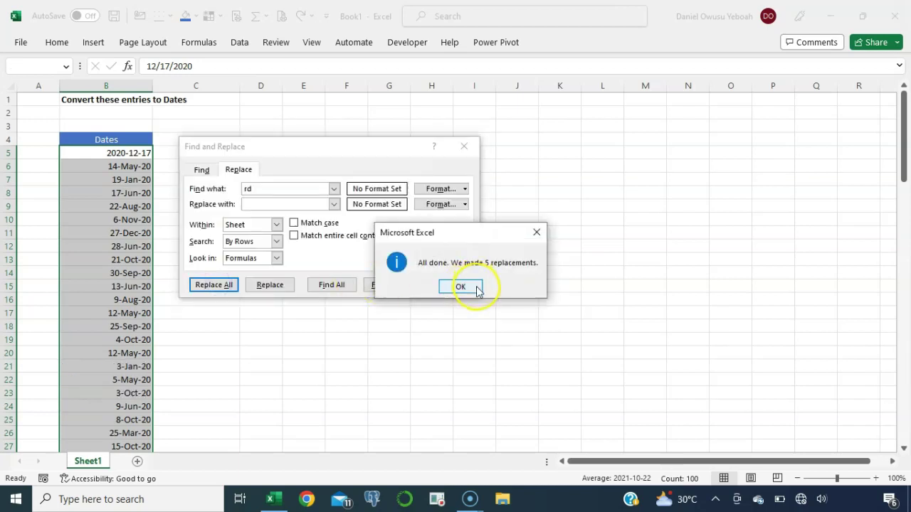
{"action": "left_click", "coordinate": [461, 287]}
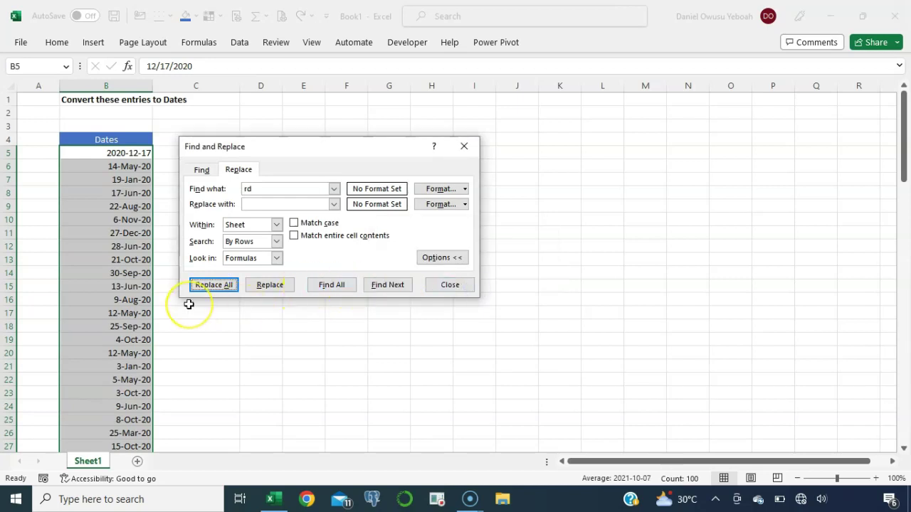
{"action": "left_click", "coordinate": [449, 288]}
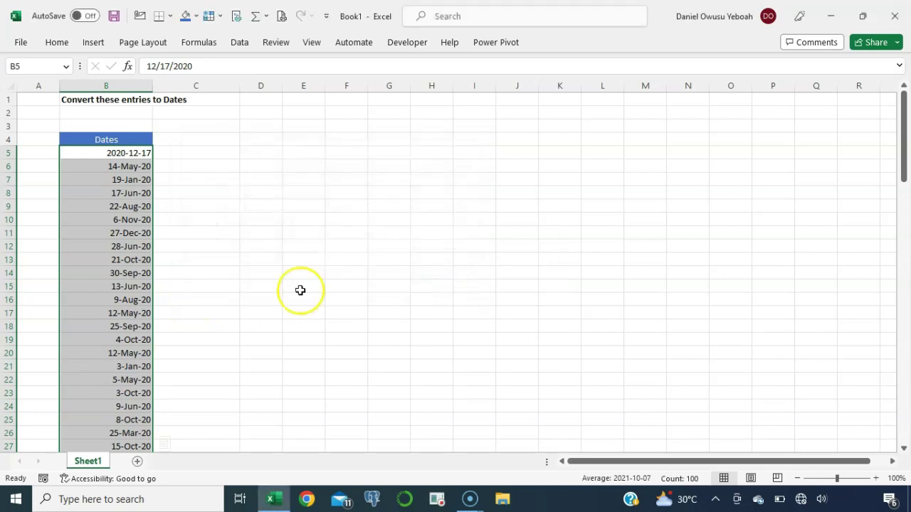
Review the converted dates down the whole of column B.
{"action": "scroll", "coordinate": [128, 297], "scroll_direction": "down", "scroll_amount": 18}
{"action": "scroll", "coordinate": [127, 298], "scroll_direction": "down", "scroll_amount": 18}
{"action": "scroll", "coordinate": [127, 297], "scroll_direction": "up", "scroll_amount": 20}
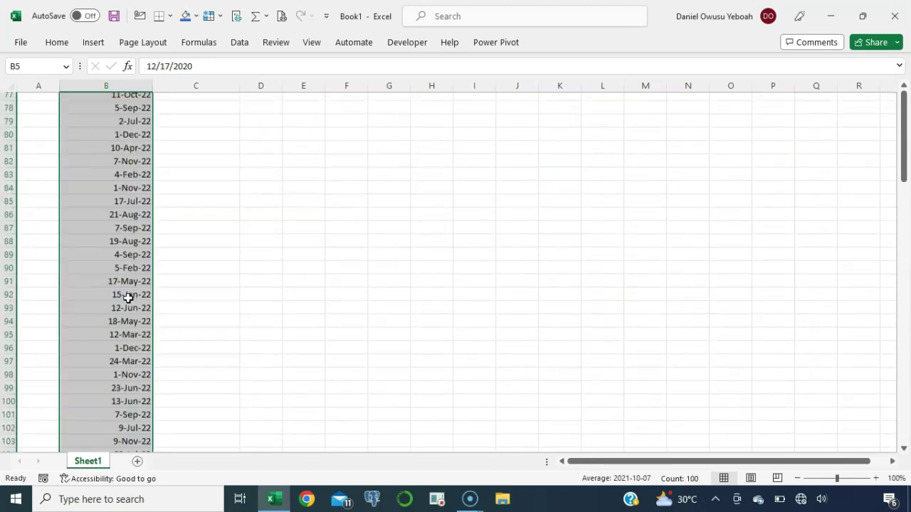
{"action": "scroll", "coordinate": [128, 299], "scroll_direction": "up", "scroll_amount": 9}
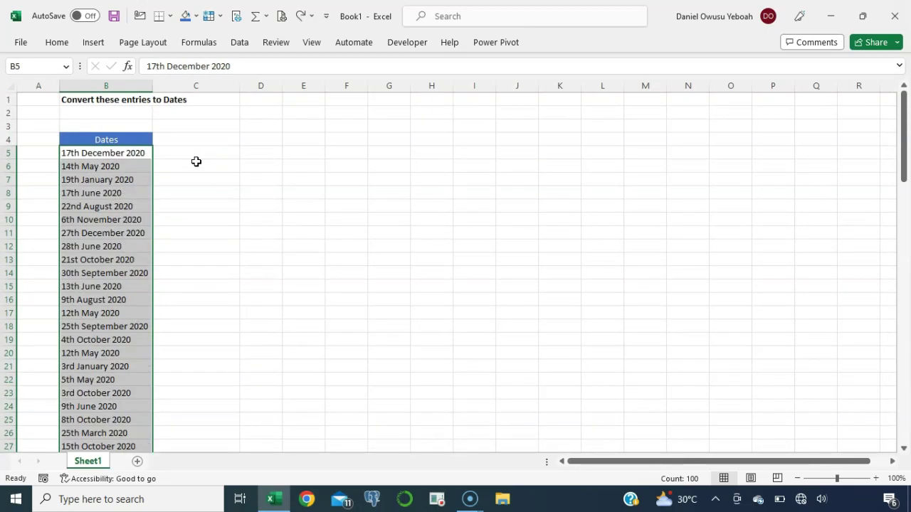
Start a SUBSTITUTE formula in C5 with B5 as its text argument and keep the partial formula as plain text.
{"action": "left_click", "coordinate": [206, 155]}
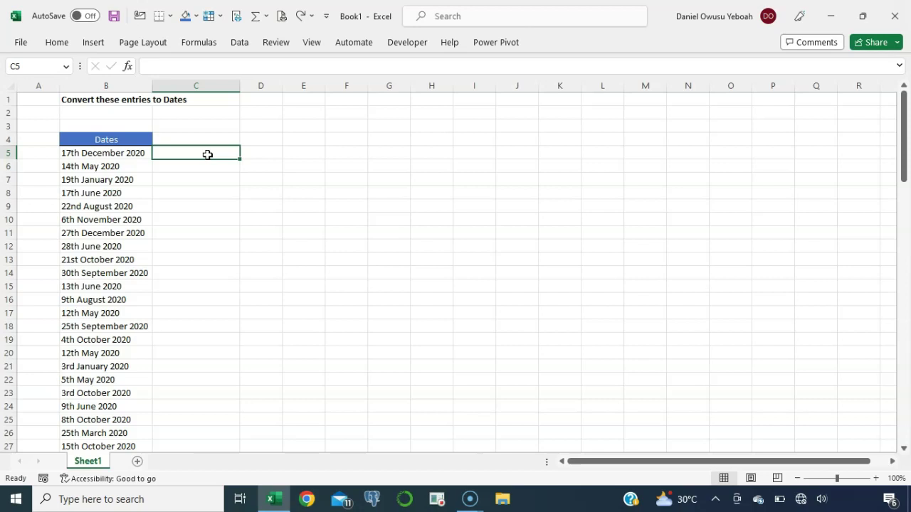
{"action": "type", "text": "=sub"}
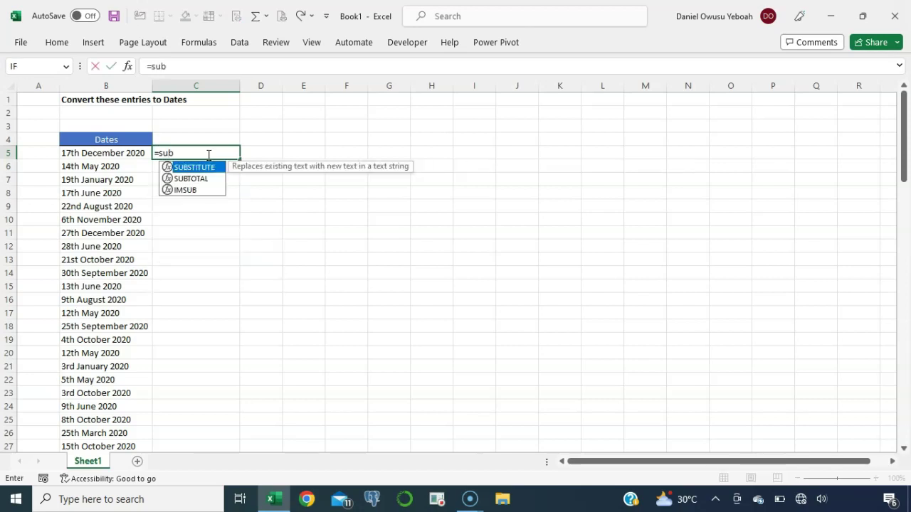
{"action": "key", "text": "Tab"}
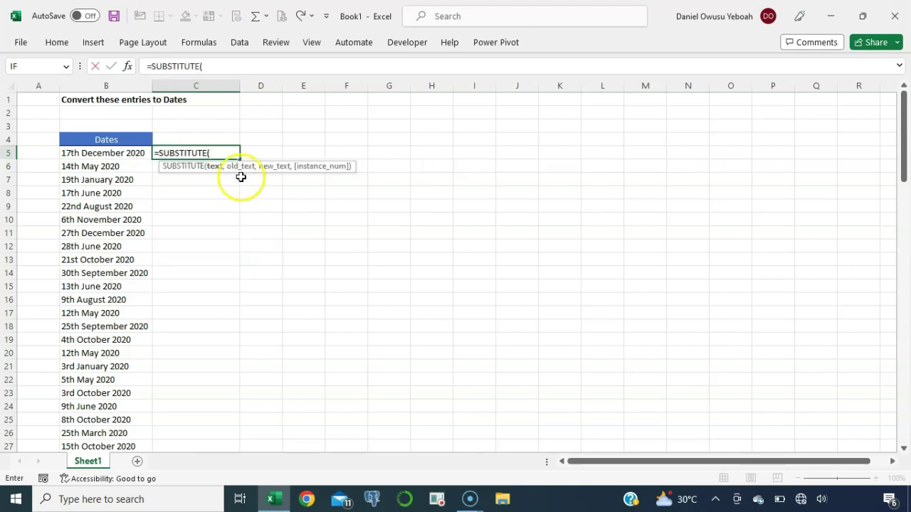
{"action": "left_click", "coordinate": [113, 155]}
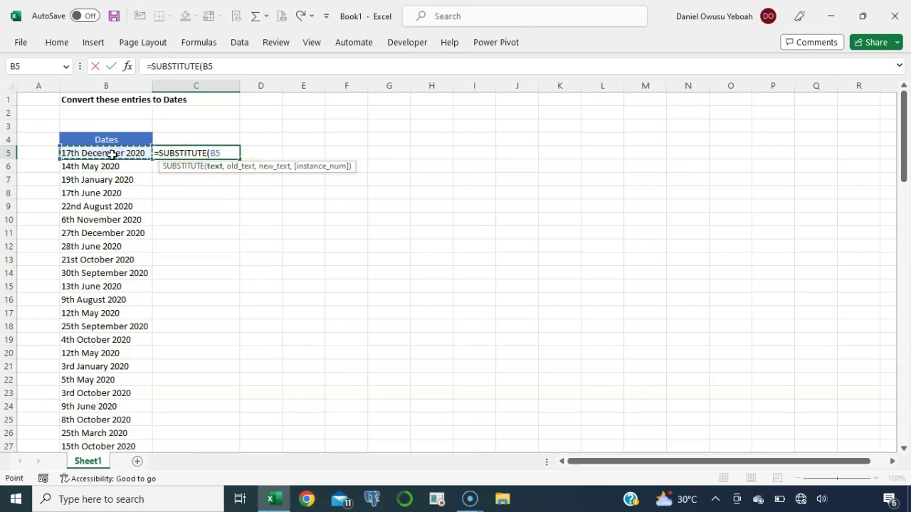
{"action": "type", "text": ","}
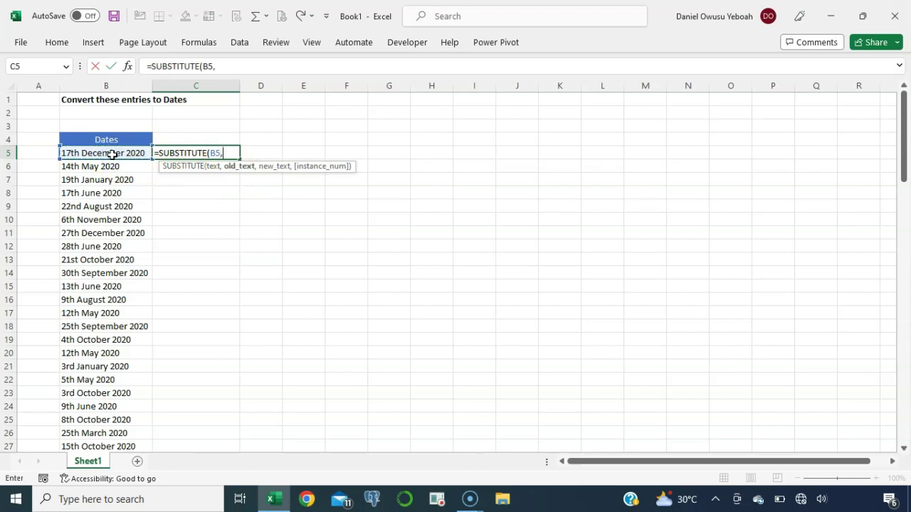
{"action": "left_click", "coordinate": [155, 153]}
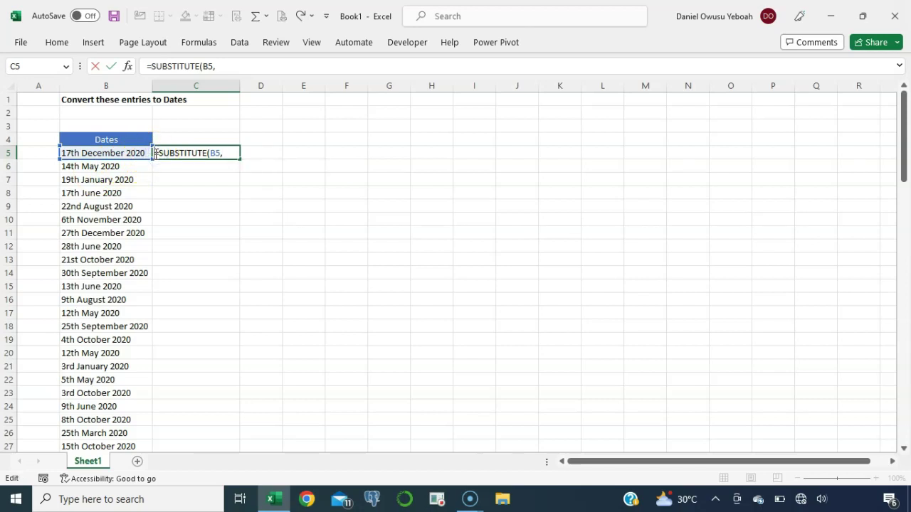
In E5, start a MID formula on B5 with FIND(" ",B5) as its start position.
{"action": "left_click", "coordinate": [295, 153]}
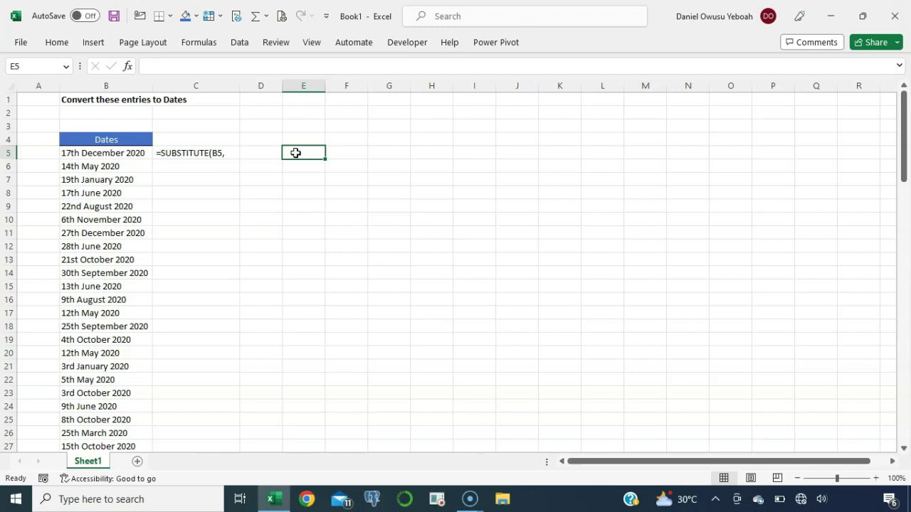
{"action": "type", "text": "=mid"}
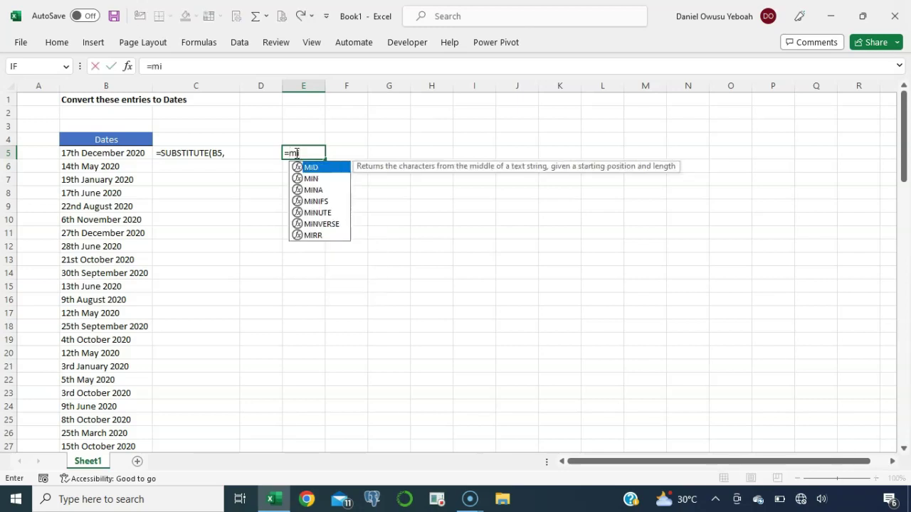
{"action": "key", "text": "Tab"}
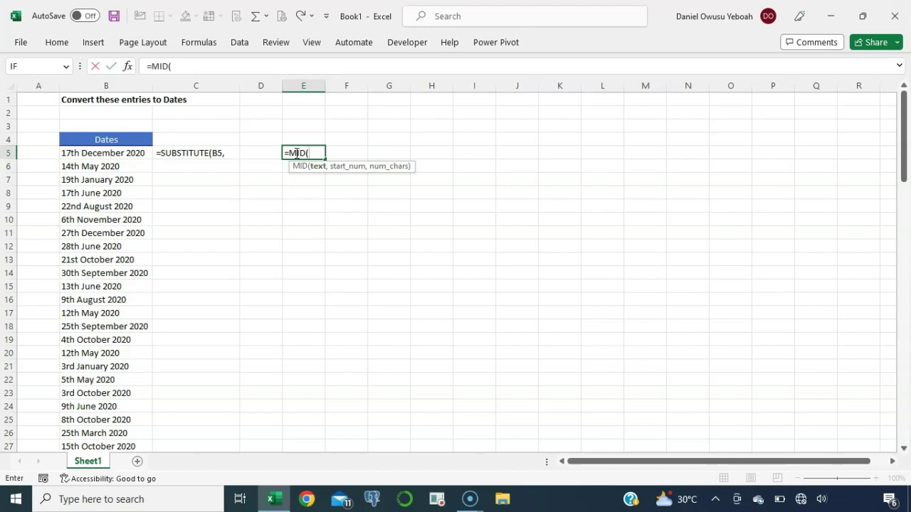
{"action": "left_click", "coordinate": [122, 153]}
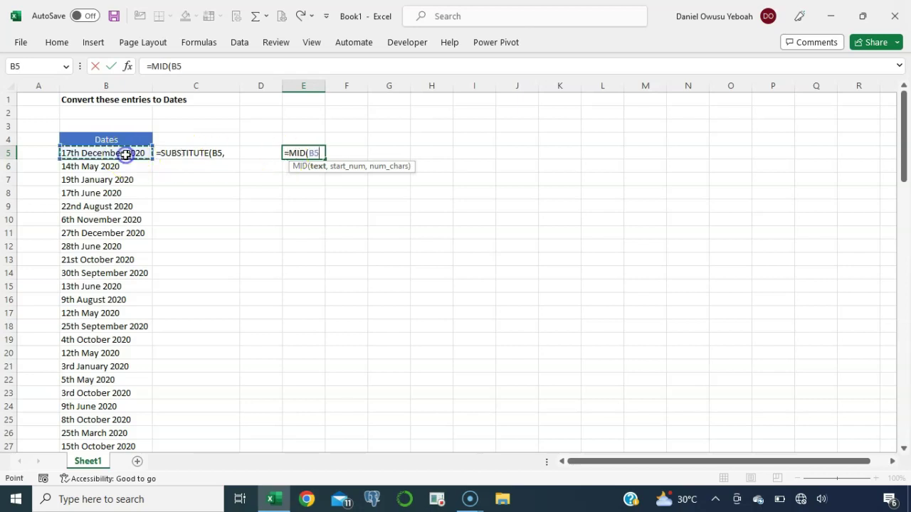
{"action": "type", "text": ","}
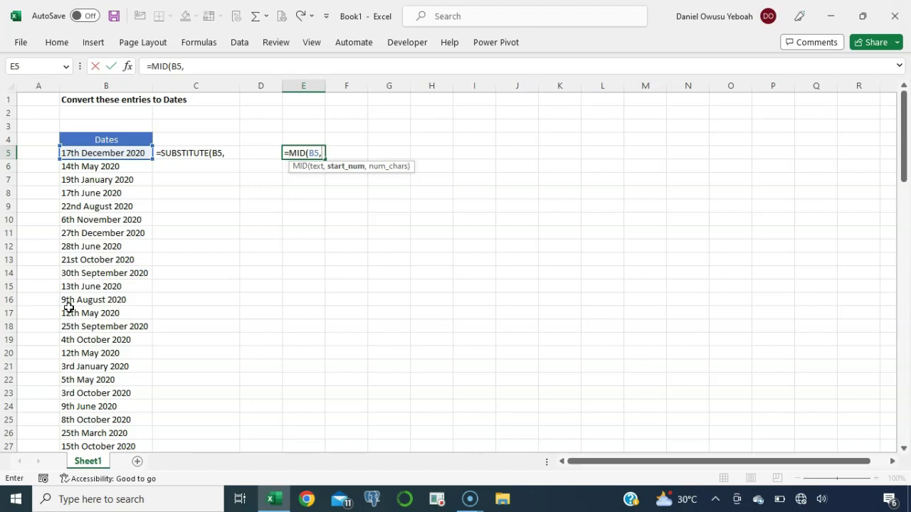
{"action": "type", "text": "FIND("}
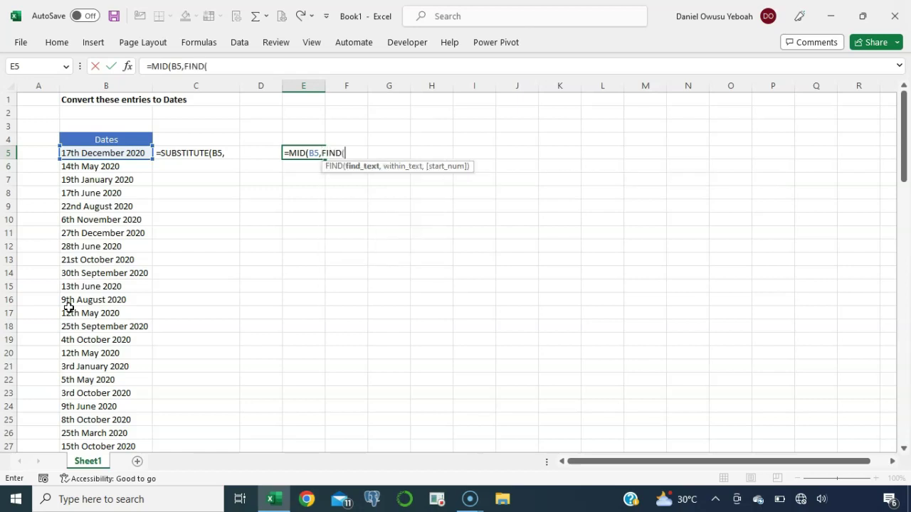
{"action": "type", "text": "\" \","}
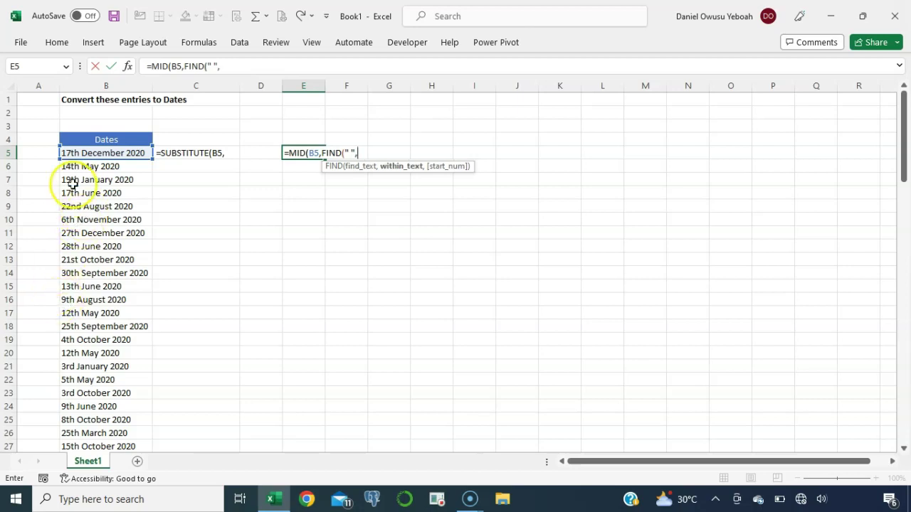
{"action": "left_click", "coordinate": [84, 155]}
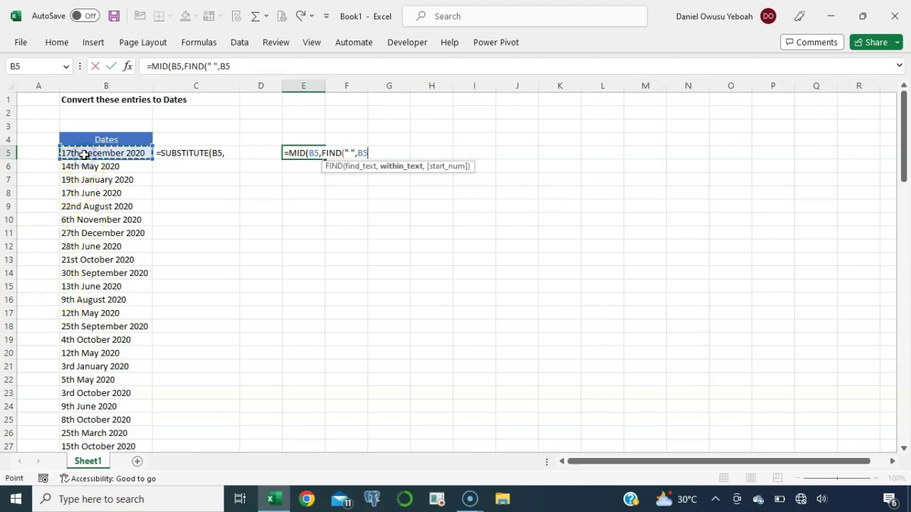
{"action": "type", "text": ")"}
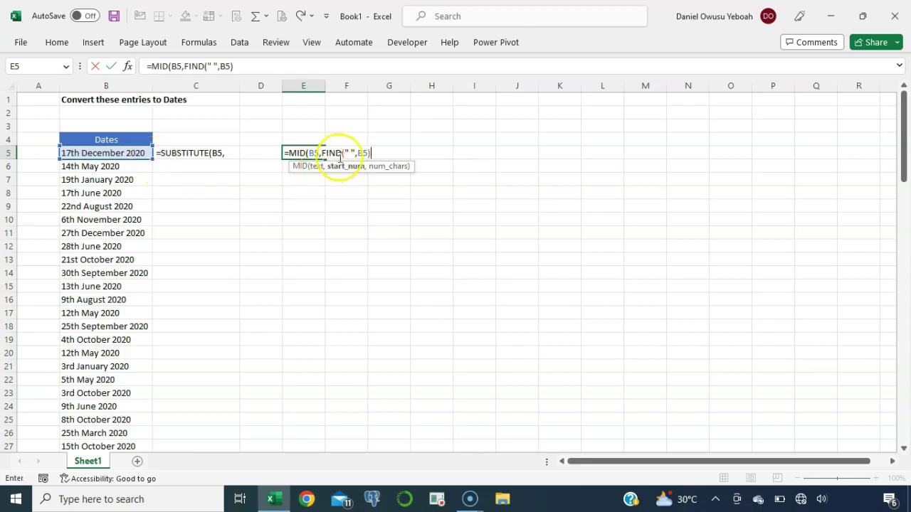
Evaluate the FIND(" ",B5) part of the E5 formula in place and restore the expression.
{"action": "left_click_drag", "start_coordinate": [371, 152], "coordinate": [324, 155]}
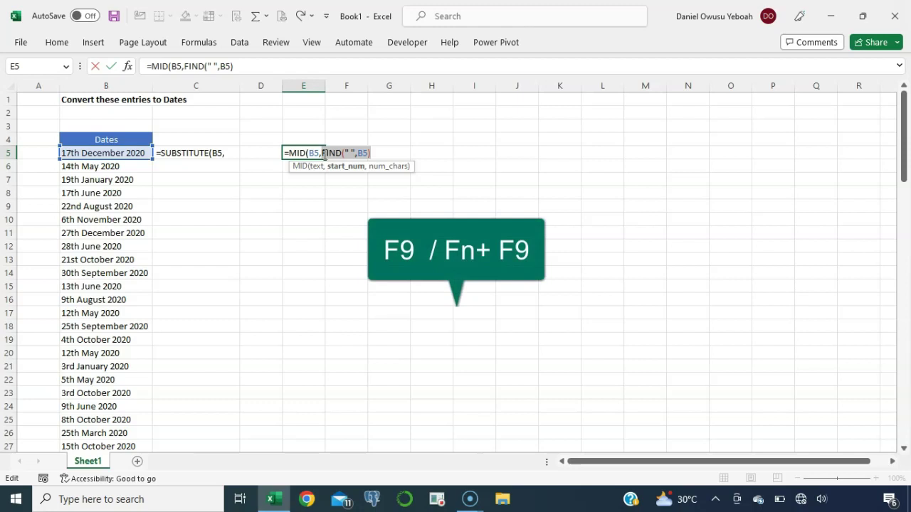
{"action": "key", "text": "F9"}
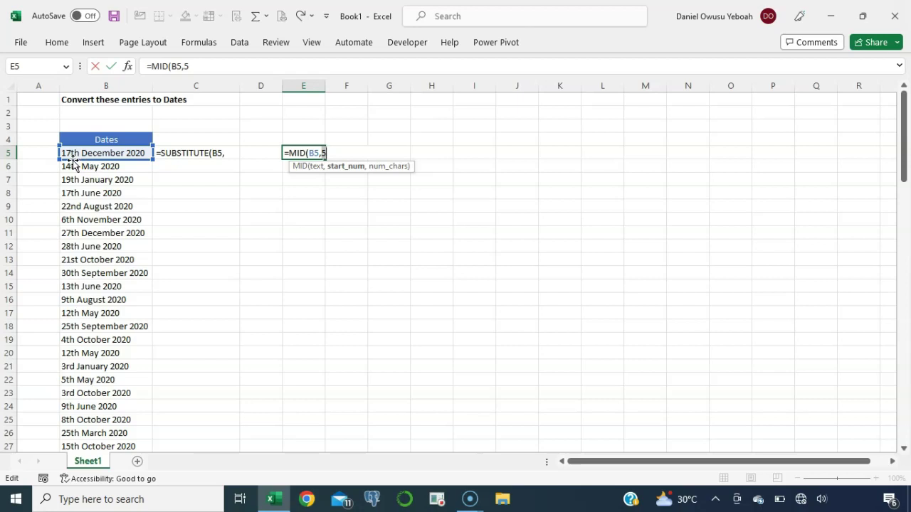
{"action": "key", "text": "ctrl+v"}
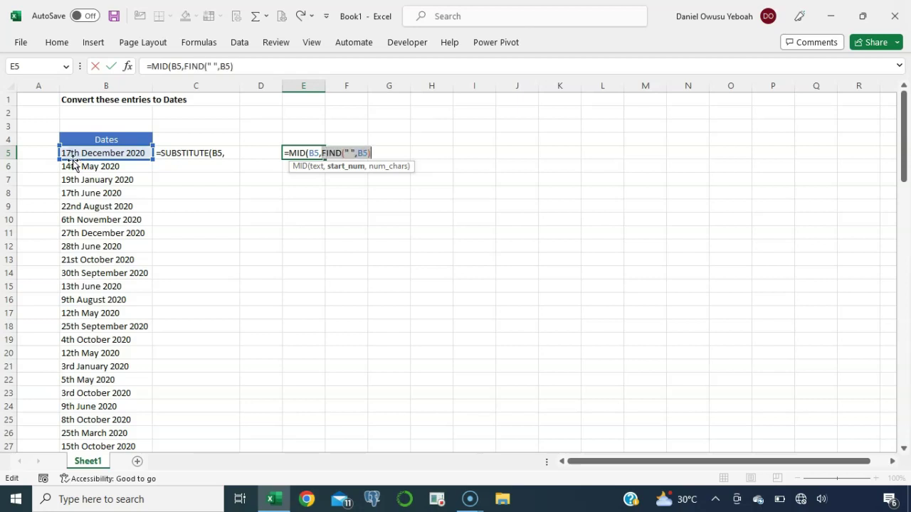
Complete the E5 formula as =MID(B5,FIND(" ",B5)-2,2) and fill it down to E22.
{"action": "left_click", "coordinate": [377, 153]}
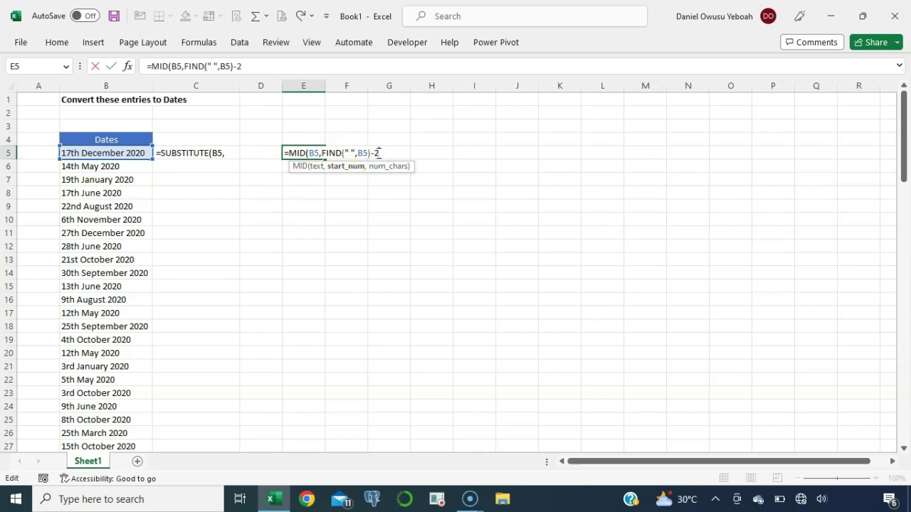
{"action": "type", "text": ","}
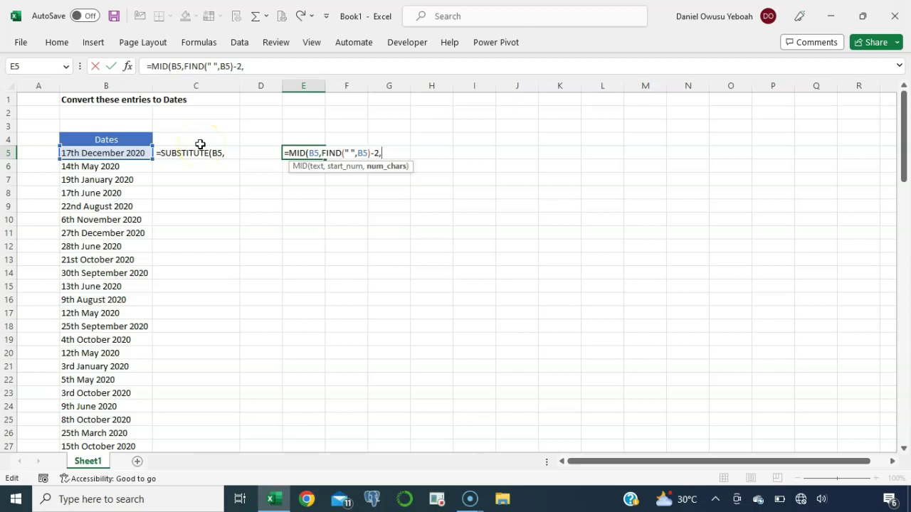
{"action": "type", "text": "2)"}
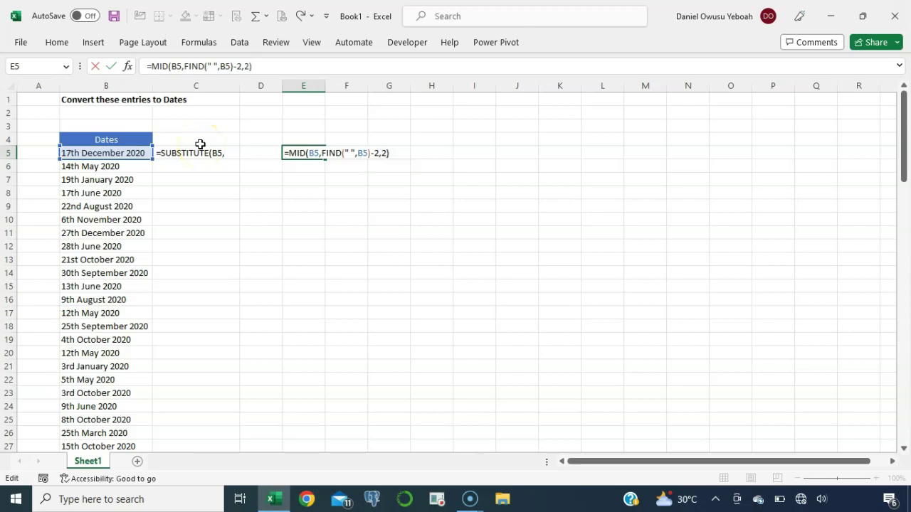
{"action": "key", "text": "Return"}
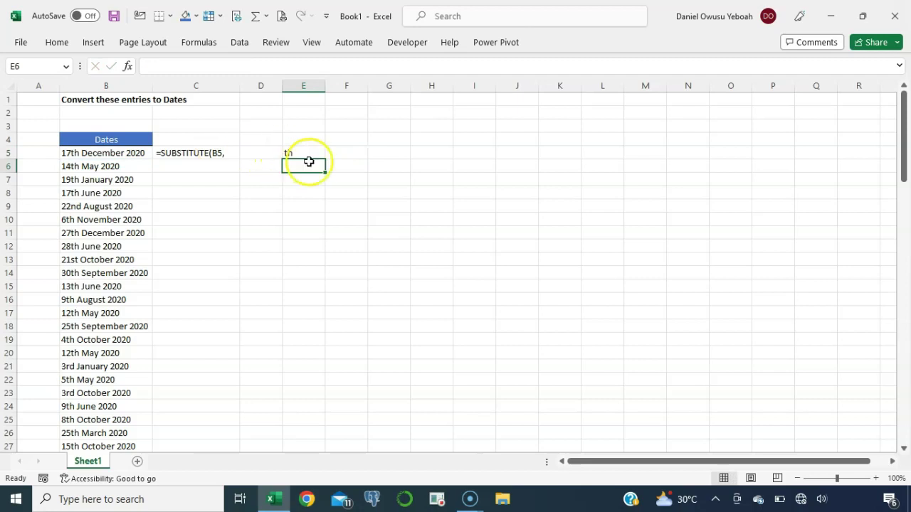
{"action": "left_click", "coordinate": [306, 152]}
{"action": "left_click_drag", "start_coordinate": [324, 158], "coordinate": [338, 390]}
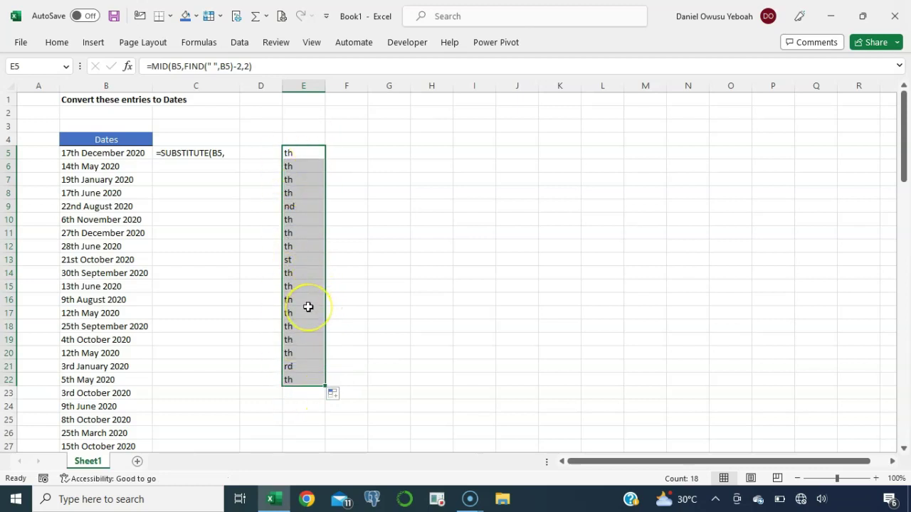
Reactivate the partial SUBSTITUTE formula in C5 and add MID(B5,FIND(" ",B5)-2,2) as its old-text argument.
{"action": "left_click", "coordinate": [167, 152]}
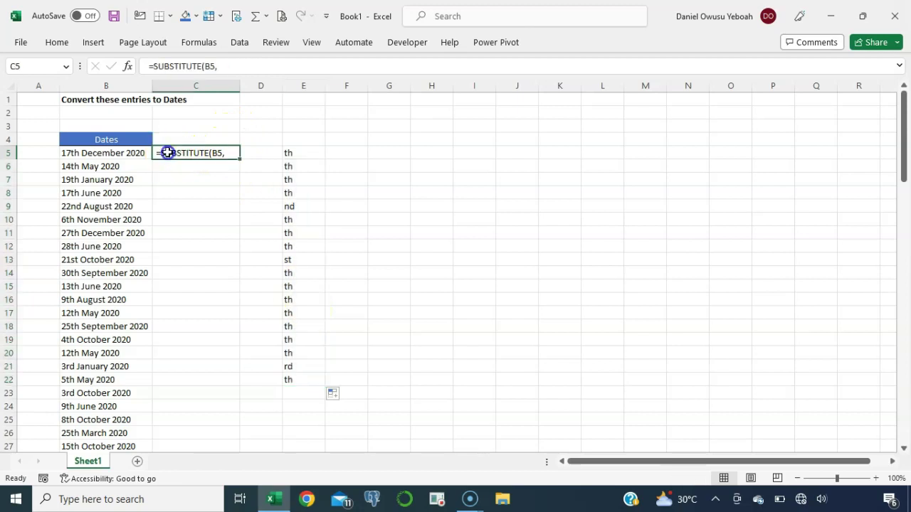
{"action": "left_click", "coordinate": [150, 65]}
{"action": "left_click", "coordinate": [225, 67]}
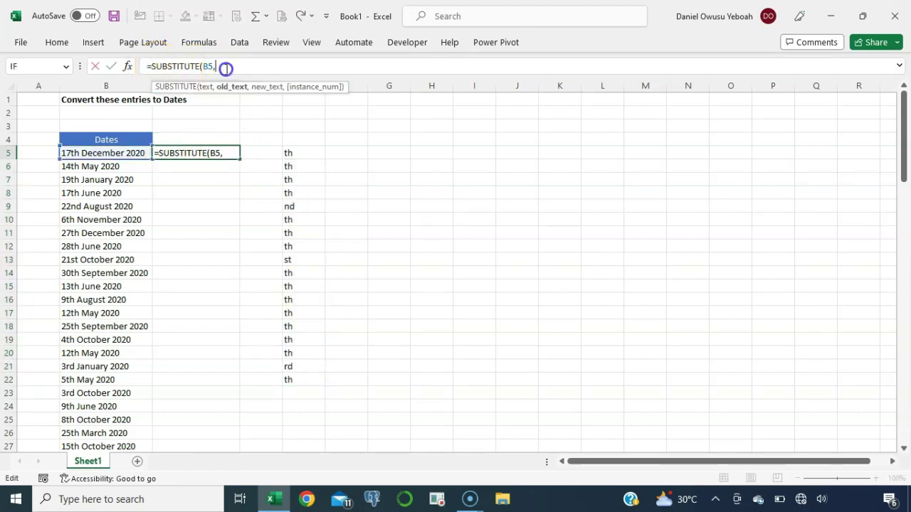
{"action": "type", "text": "mid("}
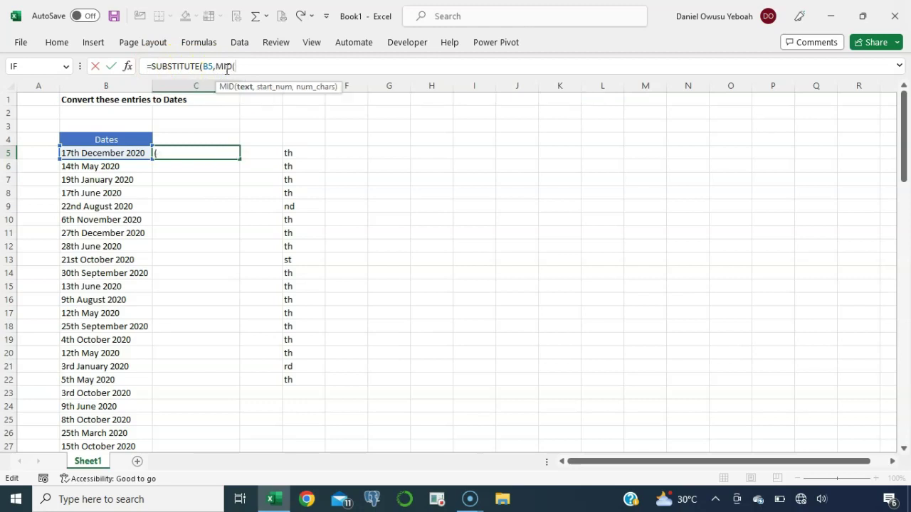
{"action": "left_click", "coordinate": [99, 155]}
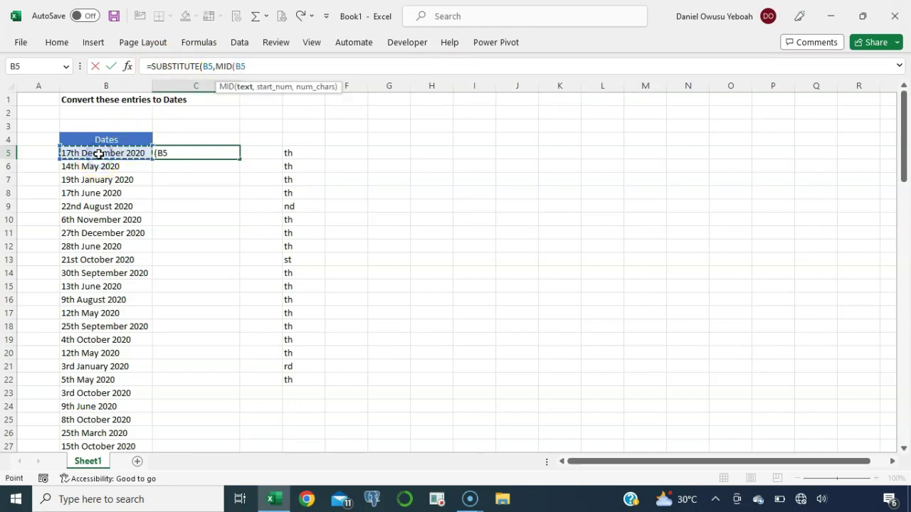
{"action": "type", "text": ",find("}
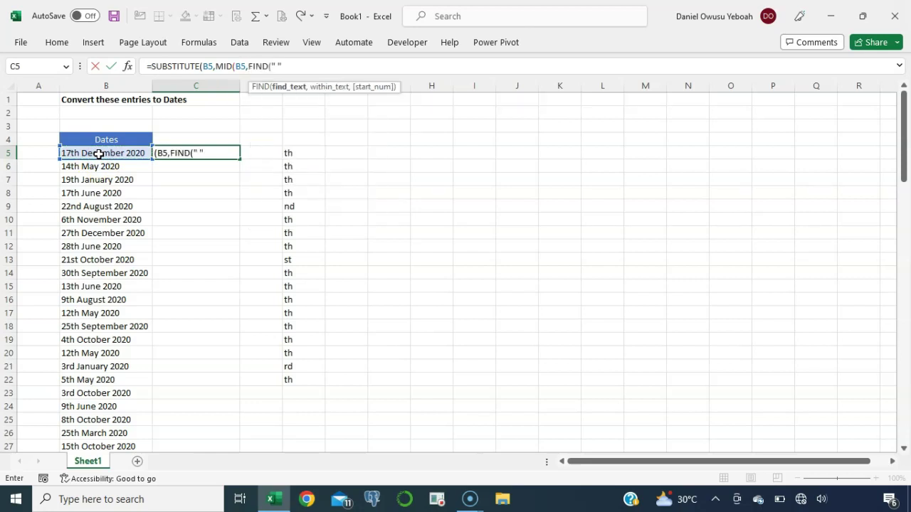
{"action": "type", "text": "\" \","}
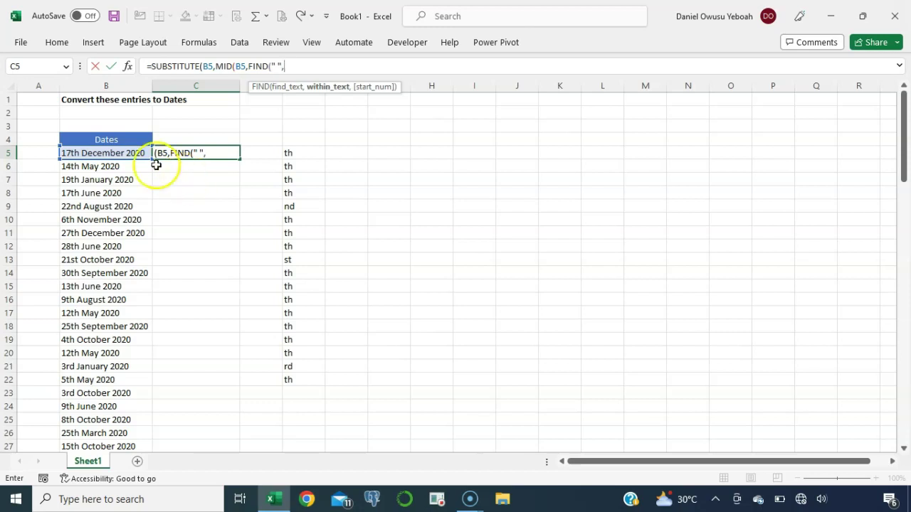
{"action": "left_click", "coordinate": [112, 153]}
{"action": "type", "text": ")-2"}
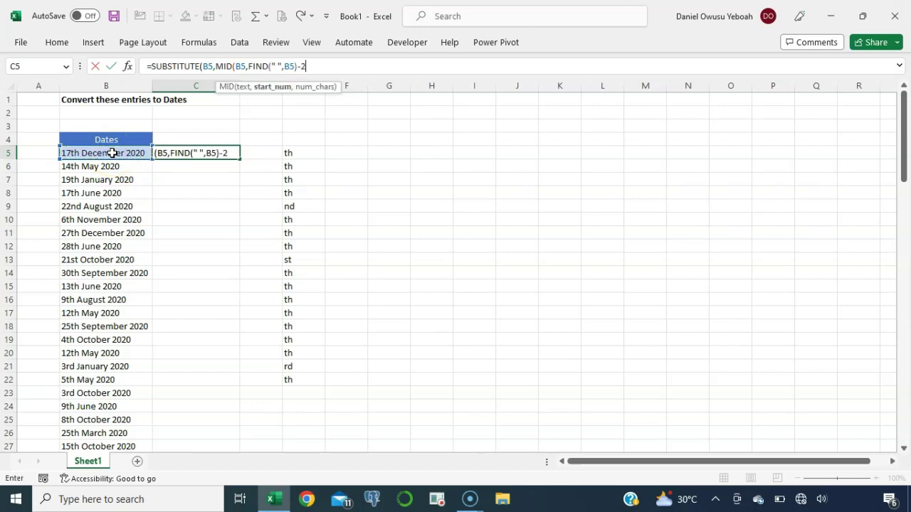
{"action": "type", "text": ","}
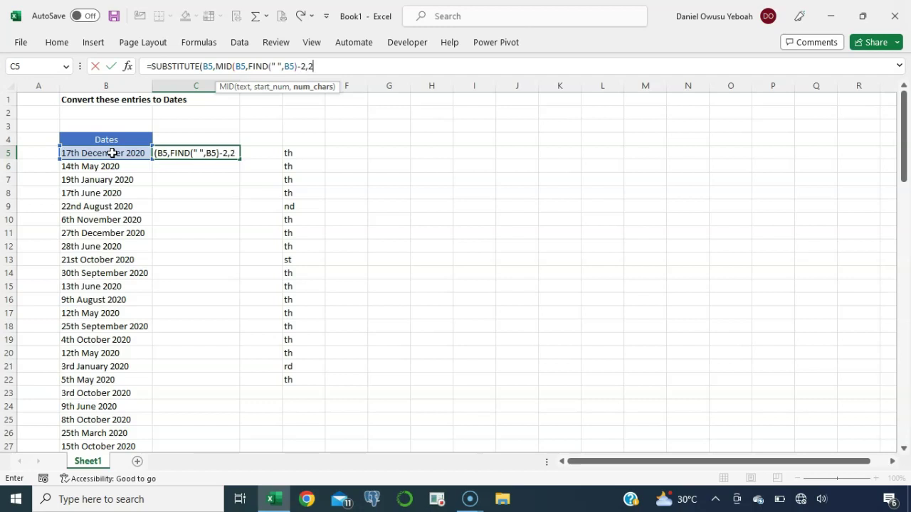
{"action": "type", "text": "2)"}
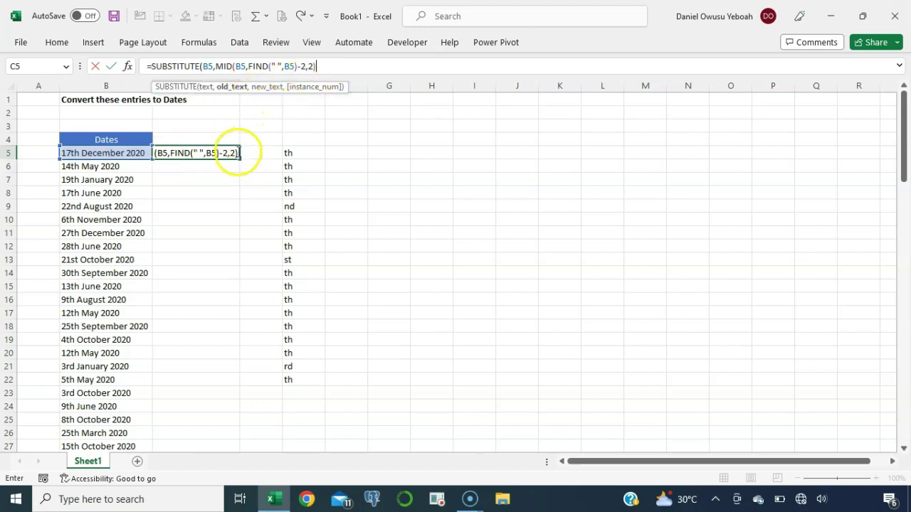
Evaluate the MID part of the C5 formula in place and restore the expression.
{"action": "double_click", "coordinate": [237, 152]}
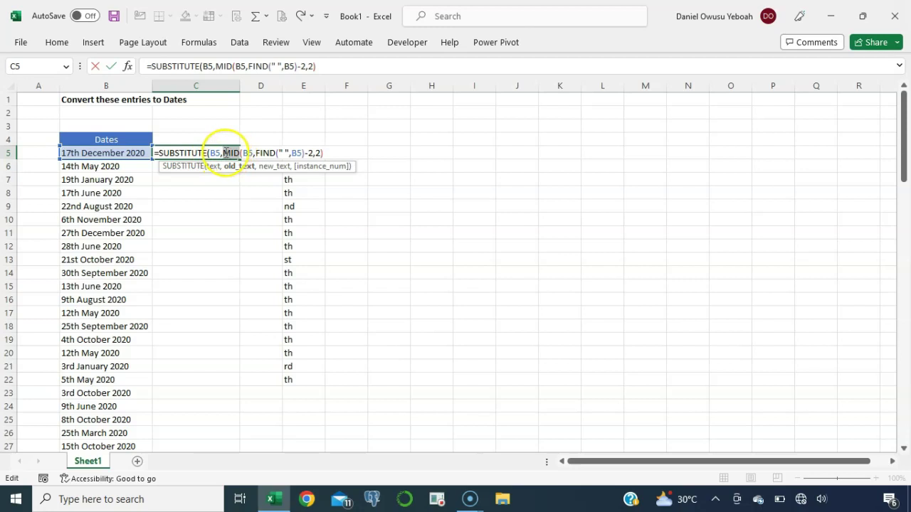
{"action": "left_click", "coordinate": [224, 153]}
{"action": "left_click_drag", "start_coordinate": [223, 153], "coordinate": [328, 152]}
{"action": "key", "text": "F9"}
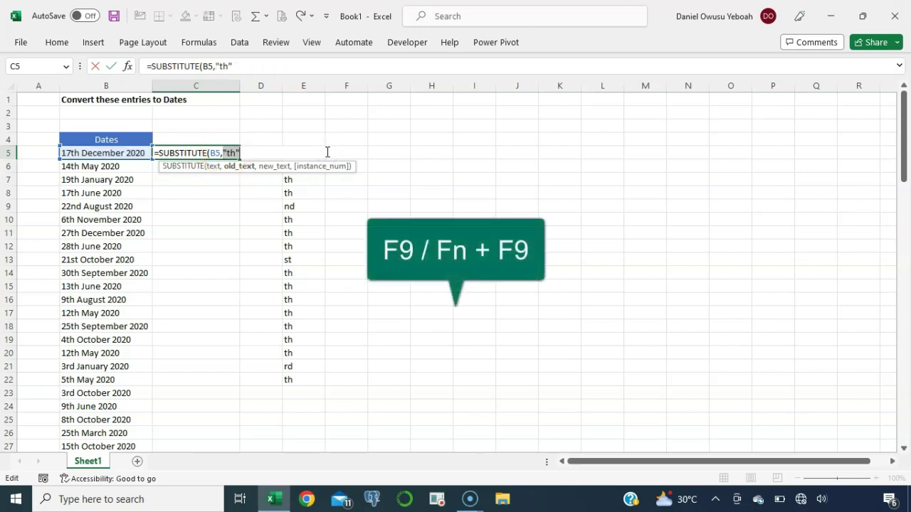
{"action": "left_click", "coordinate": [240, 166]}
{"action": "key", "text": "ctrl+z"}
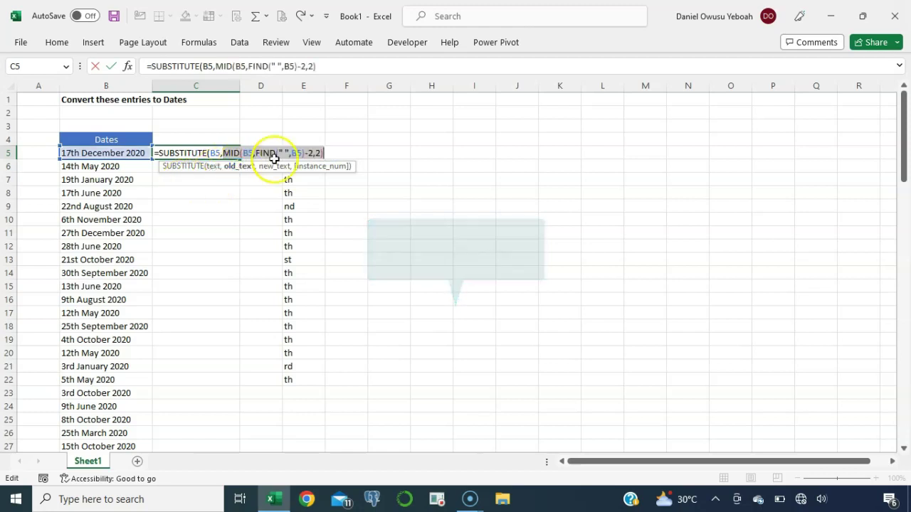
Complete the C5 SUBSTITUTE formula with "" as the new text and fill it down column C alongside all the entries.
{"action": "left_click", "coordinate": [324, 153]}
{"action": "type", "text": ","}
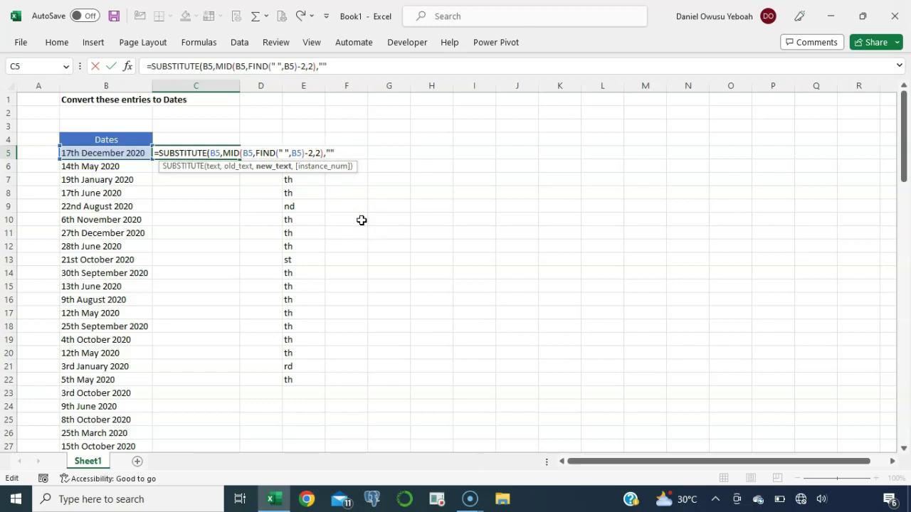
{"action": "type", "text": ")"}
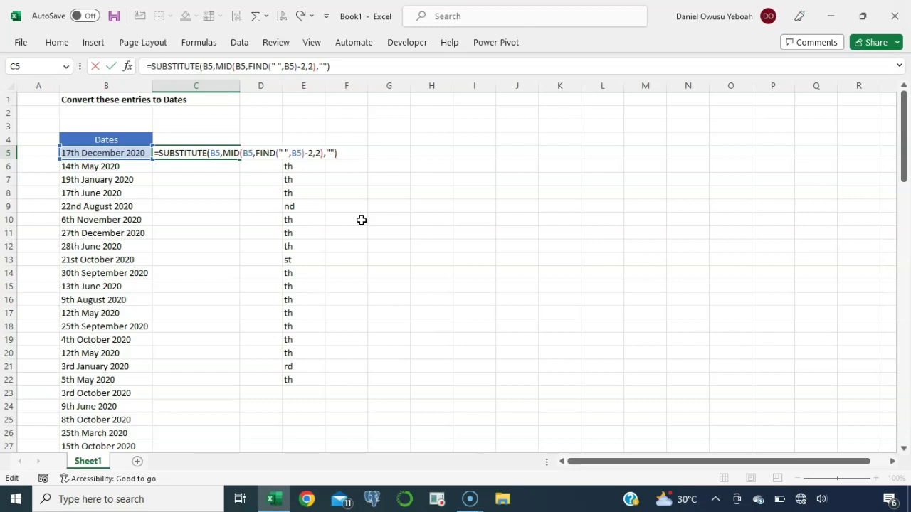
{"action": "key", "text": "Return"}
{"action": "left_click", "coordinate": [206, 152]}
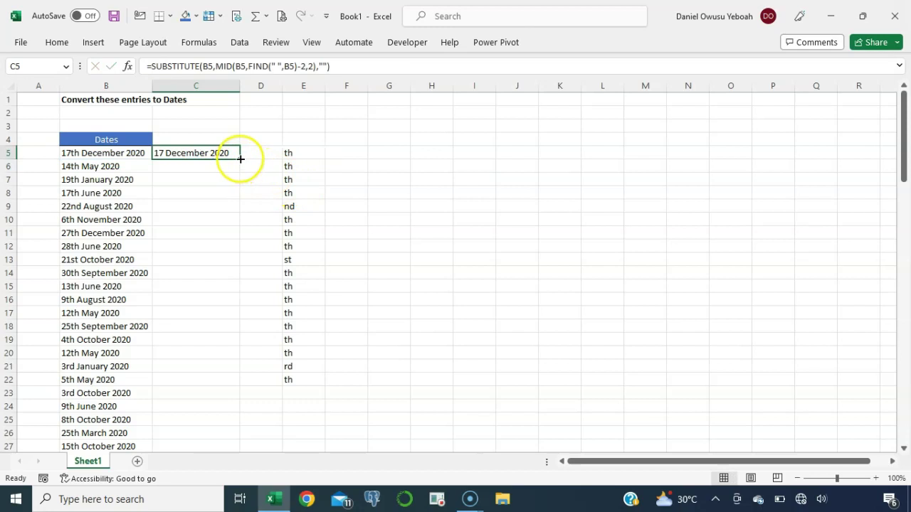
{"action": "double_click", "coordinate": [241, 158]}
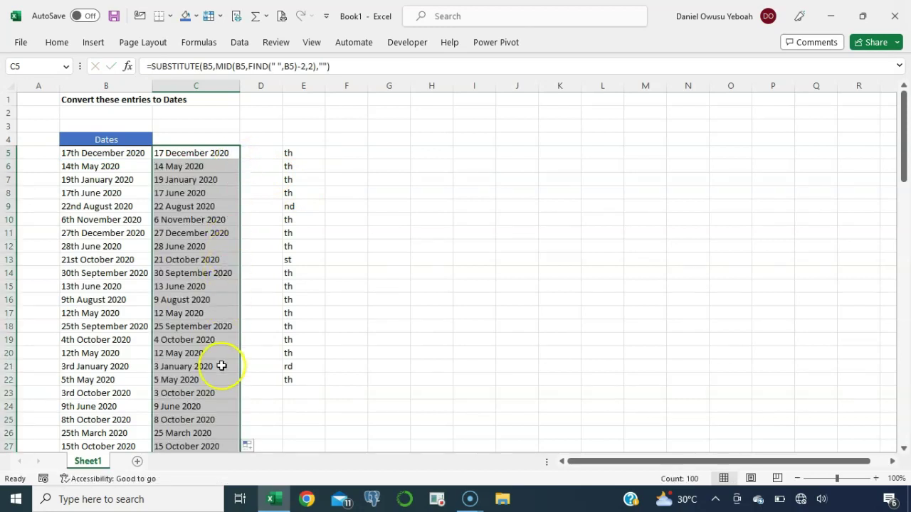
{"action": "scroll", "coordinate": [221, 365], "scroll_direction": "down", "scroll_amount": 5}
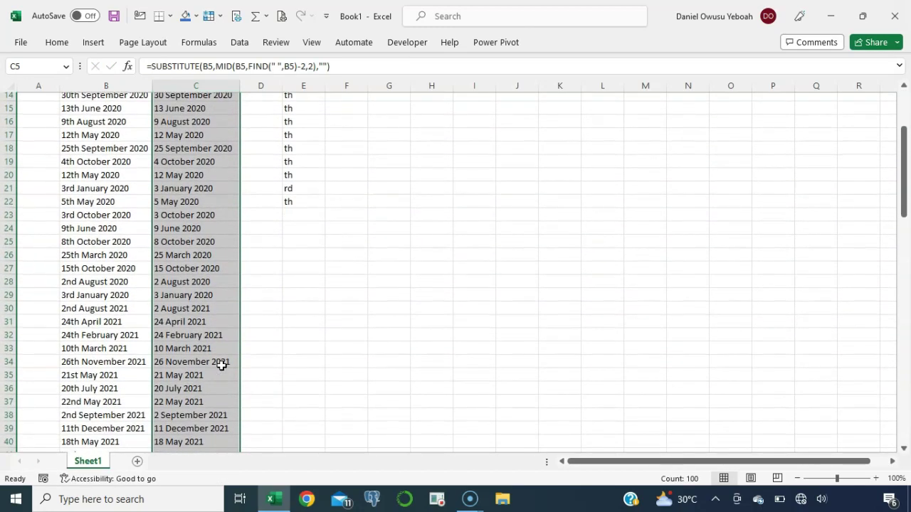
{"action": "scroll", "coordinate": [221, 365], "scroll_direction": "down", "scroll_amount": 3}
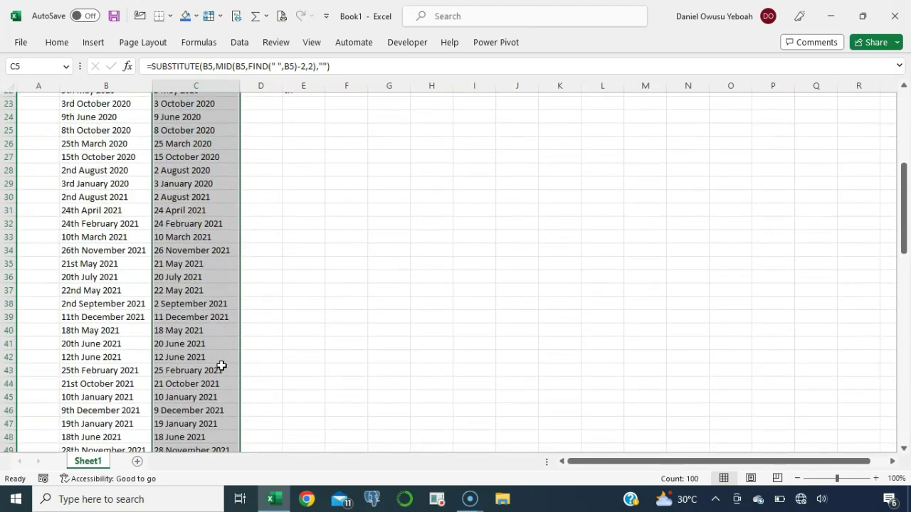
{"action": "scroll", "coordinate": [221, 366], "scroll_direction": "down", "scroll_amount": 11}
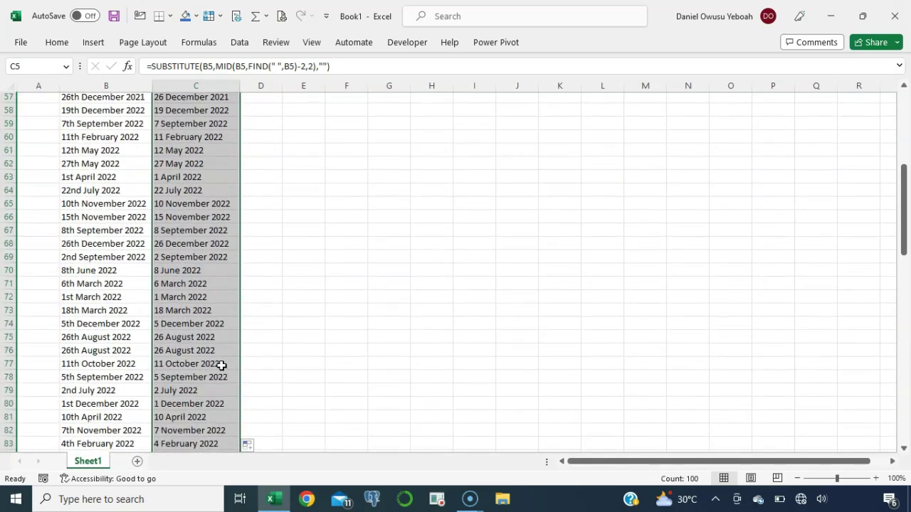
{"action": "scroll", "coordinate": [222, 365], "scroll_direction": "up", "scroll_amount": 19}
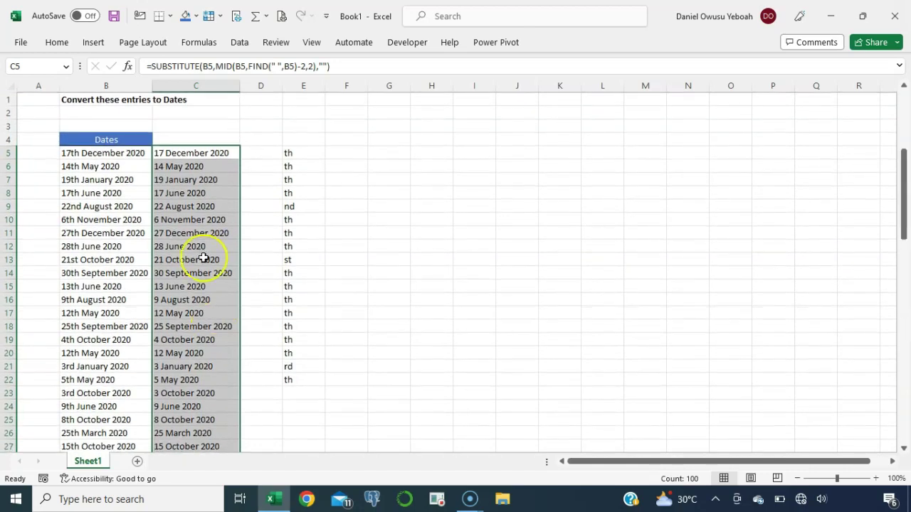
Wrap the C5 formula in DATEVALUE, giving =DATEVALUE(SUBSTITUTE(B5,MID(B5,FIND(" ",B5)-2,2),"")).
{"action": "left_click", "coordinate": [168, 151]}
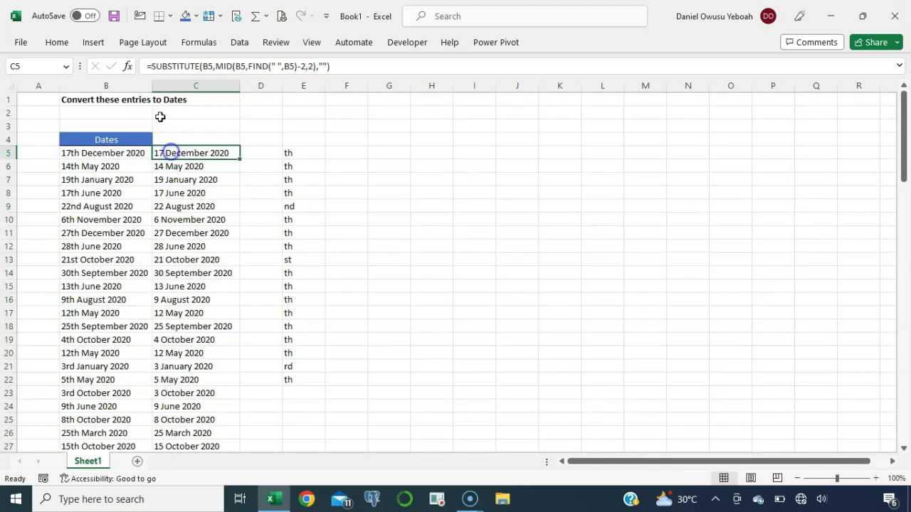
{"action": "left_click", "coordinate": [149, 67]}
{"action": "type", "text": "dat"}
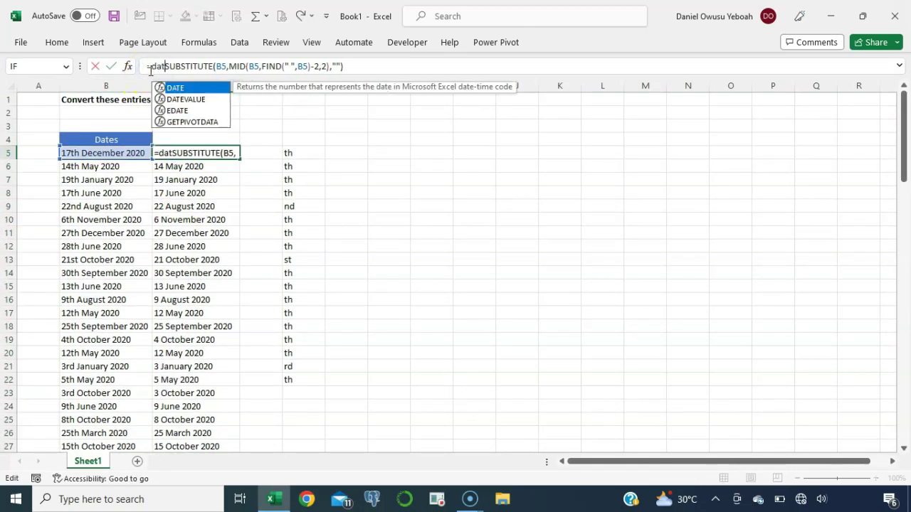
{"action": "key", "text": "Down"}
{"action": "key", "text": "Tab"}
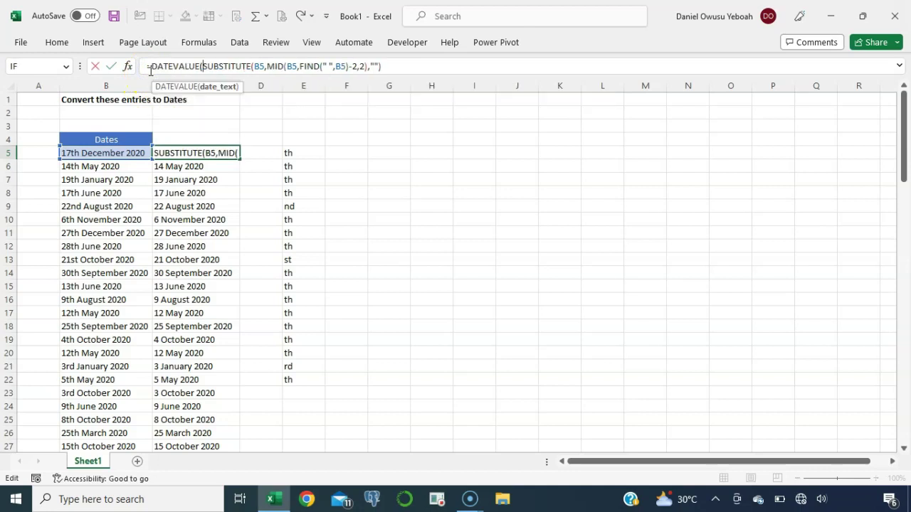
{"action": "left_click", "coordinate": [388, 68]}
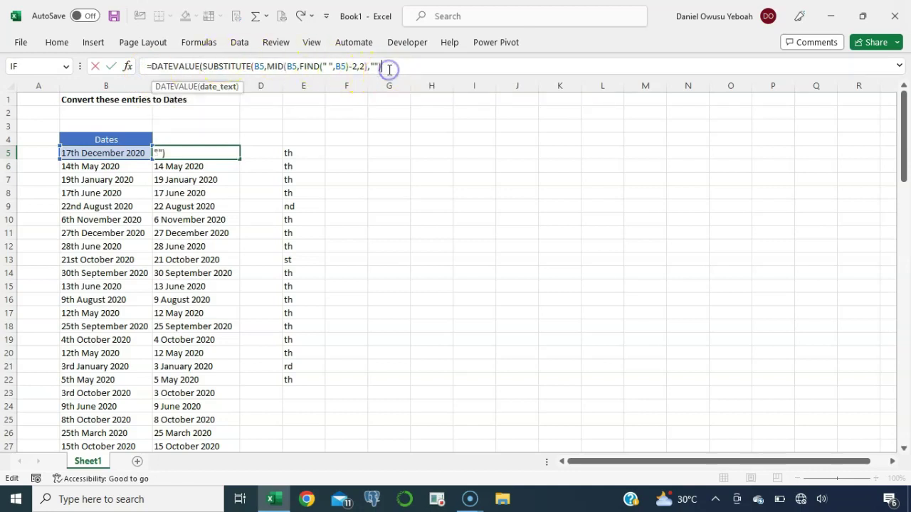
{"action": "type", "text": ")"}
{"action": "key", "text": "Return"}
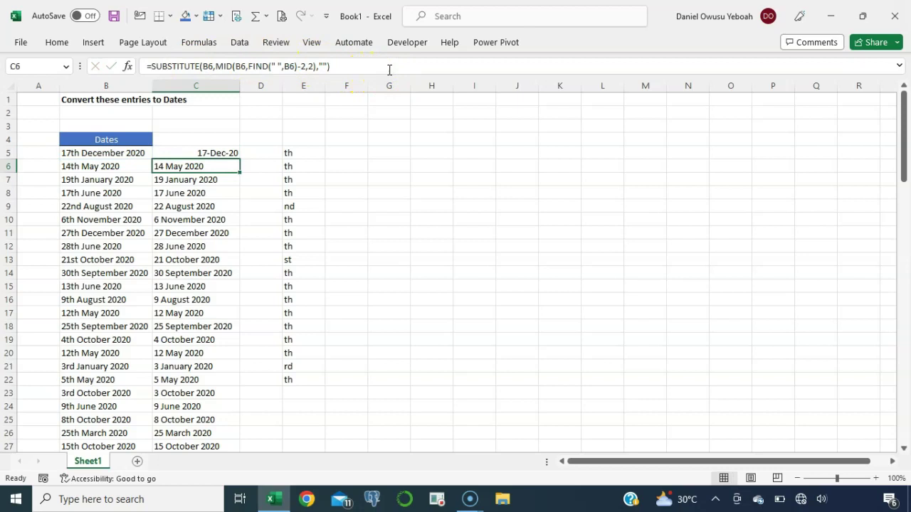
Fill the DATEVALUE formula from C5 down through the last entry in column C and review the converted dates.
{"action": "key", "text": "Up"}
{"action": "key", "text": "ctrl+shift+Down"}
{"action": "key", "text": "ctrl+BackSpace"}
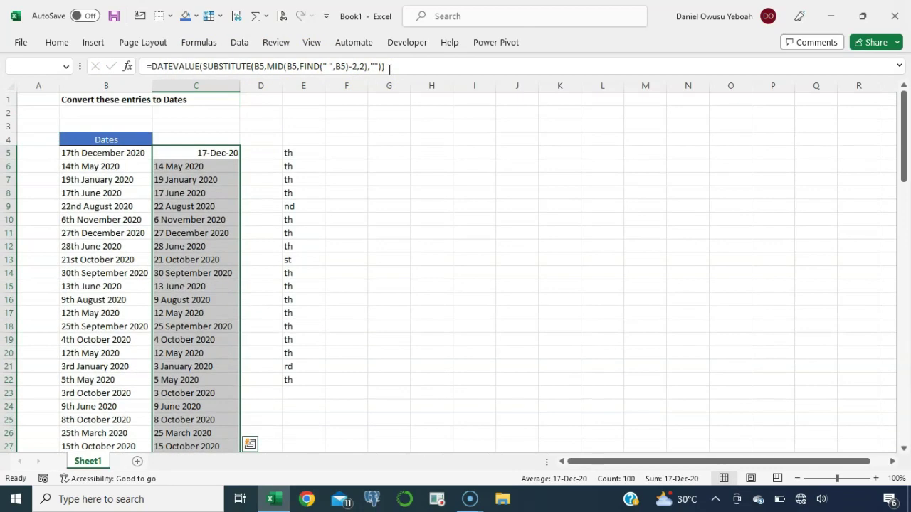
{"action": "key", "text": "ctrl+d"}
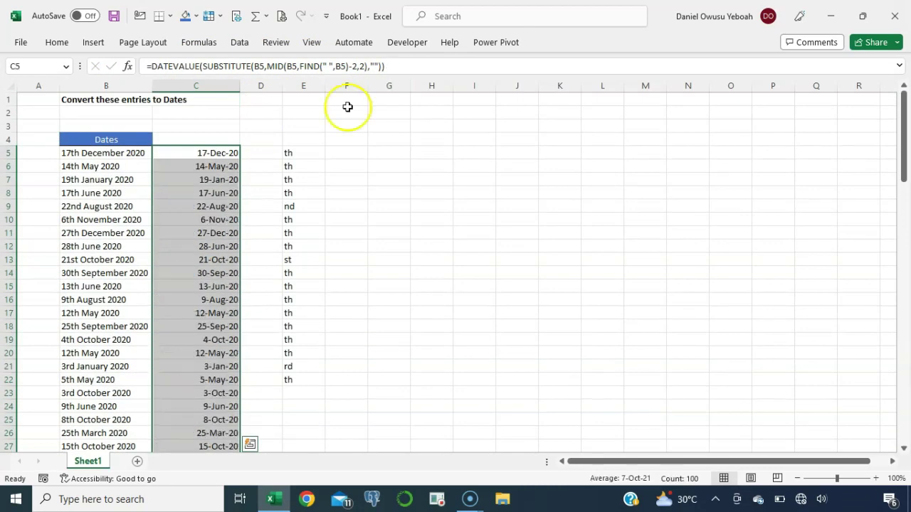
{"action": "scroll", "coordinate": [256, 203], "scroll_direction": "down", "scroll_amount": 5}
{"action": "scroll", "coordinate": [256, 204], "scroll_direction": "down", "scroll_amount": 10}
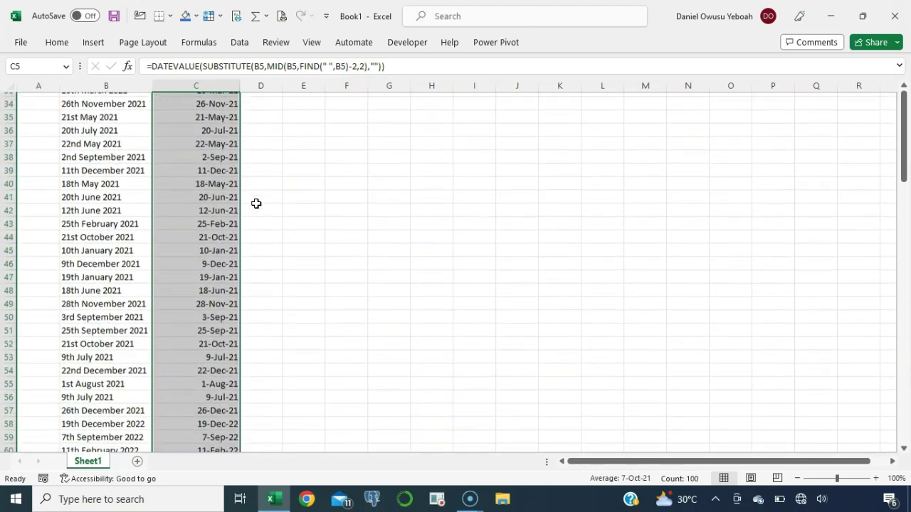
{"action": "scroll", "coordinate": [256, 203], "scroll_direction": "down", "scroll_amount": 14}
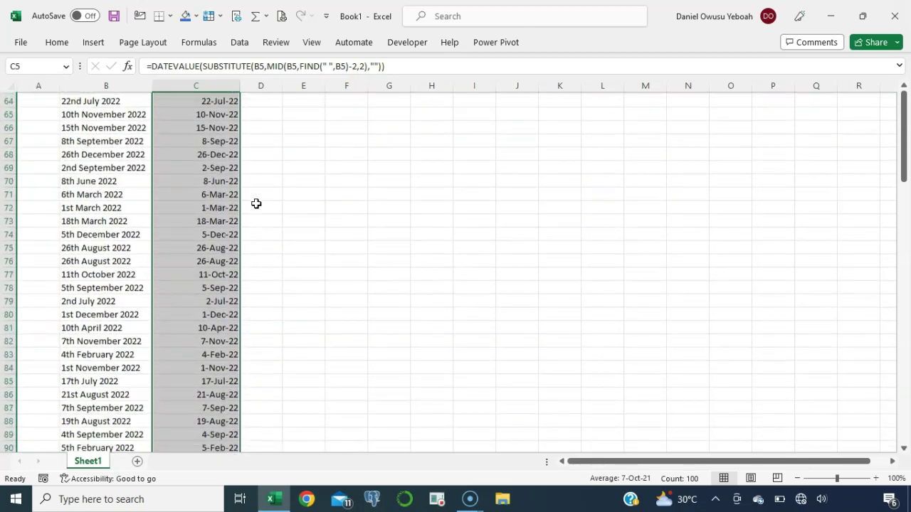
{"action": "scroll", "coordinate": [256, 204], "scroll_direction": "up", "scroll_amount": 20}
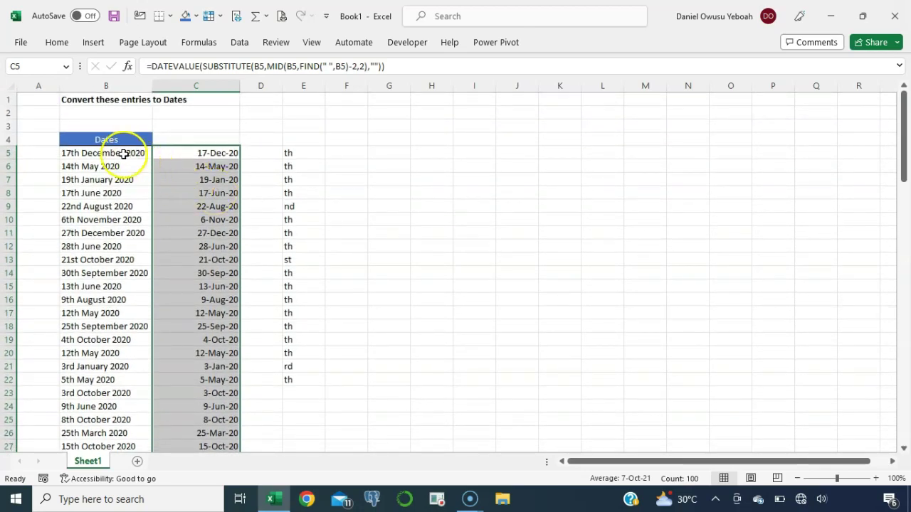
Change the entry in B5 to 21st December 2020 to test the formula's update.
{"action": "left_click", "coordinate": [118, 152]}
{"action": "left_click", "coordinate": [158, 69]}
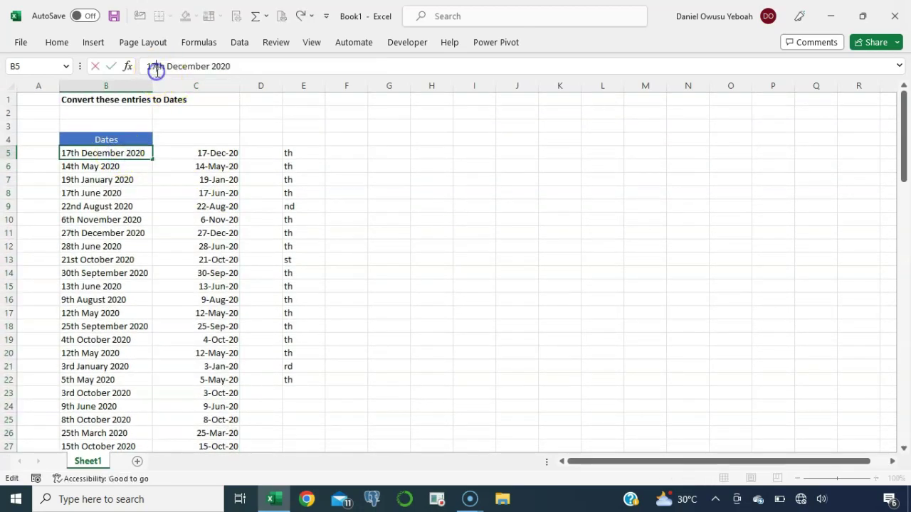
{"action": "key", "text": "BackSpace"}
{"action": "key", "text": "BackSpace"}
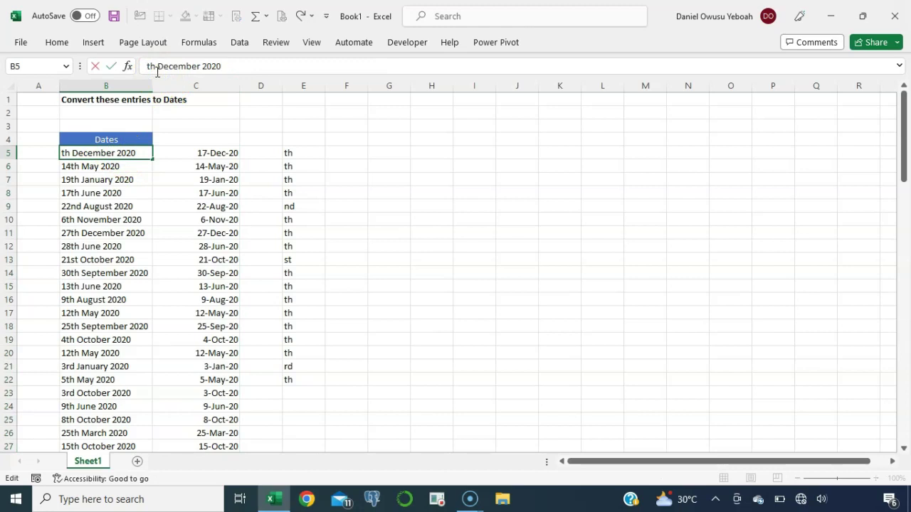
{"action": "key", "text": "Delete"}
{"action": "key", "text": "Delete"}
{"action": "key", "text": "Delete"}
{"action": "type", "text": "21"}
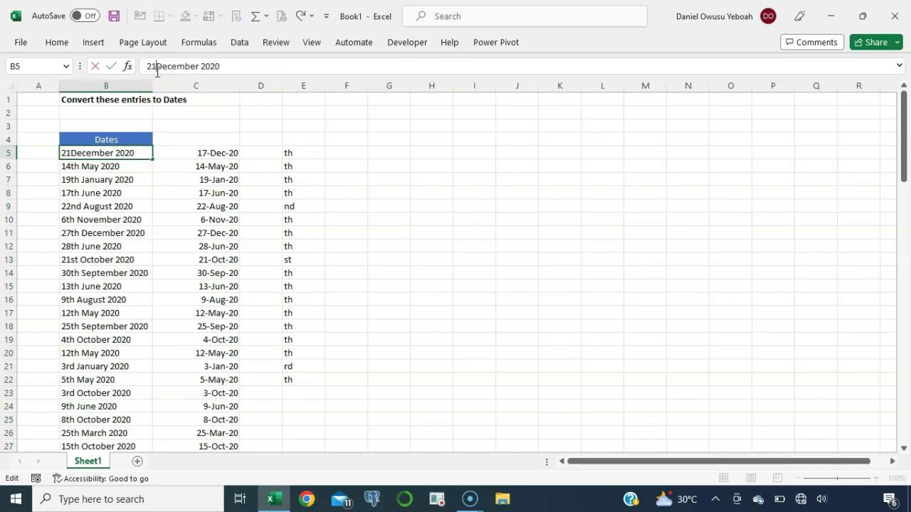
{"action": "type", "text": "st"}
{"action": "key", "text": "Return"}
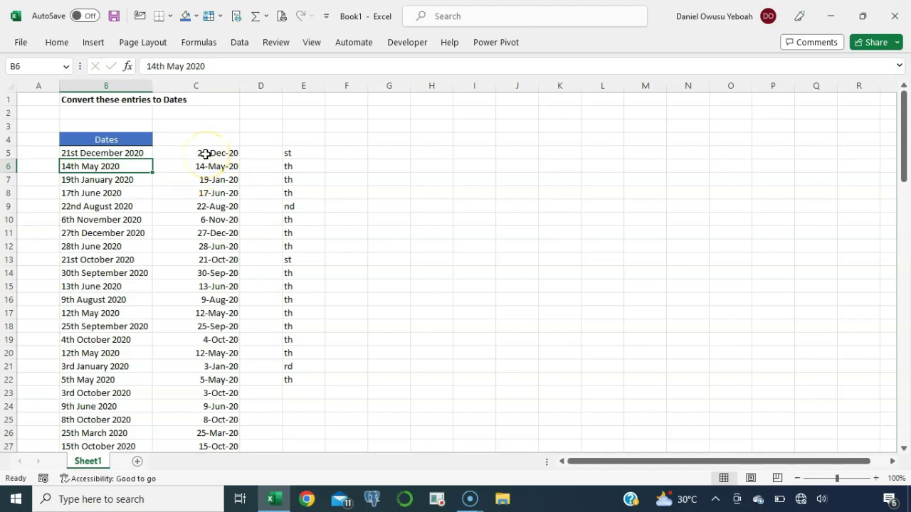
{"action": "left_click", "coordinate": [176, 172]}
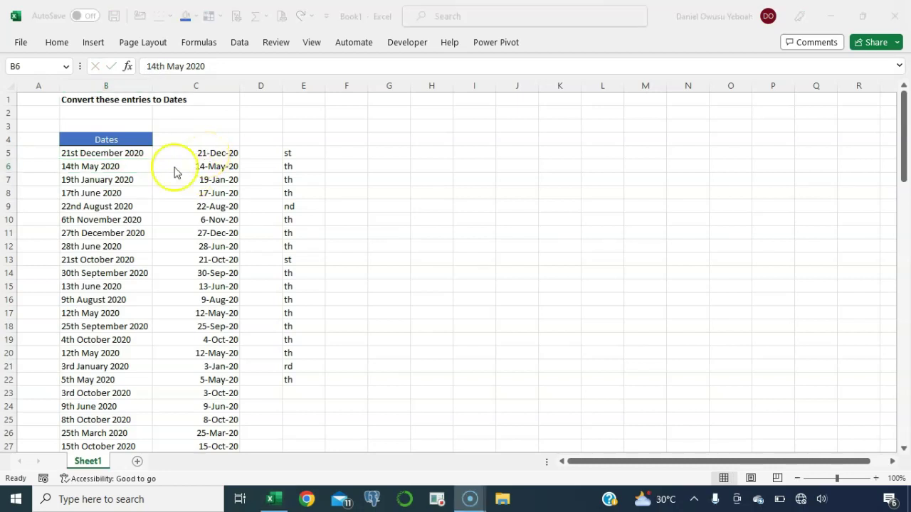